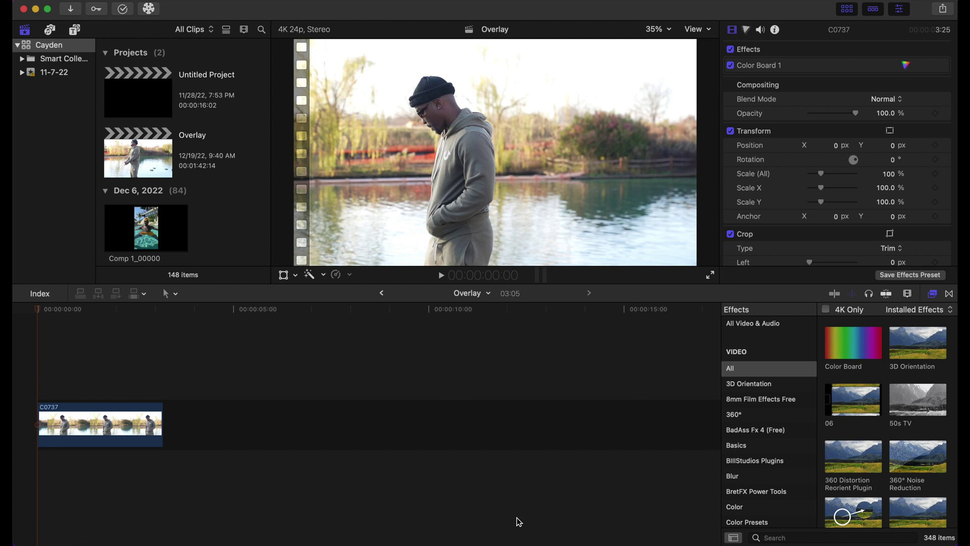
# - Preview clip C0737 and return the playhead to its start
pyautogui.press('space')
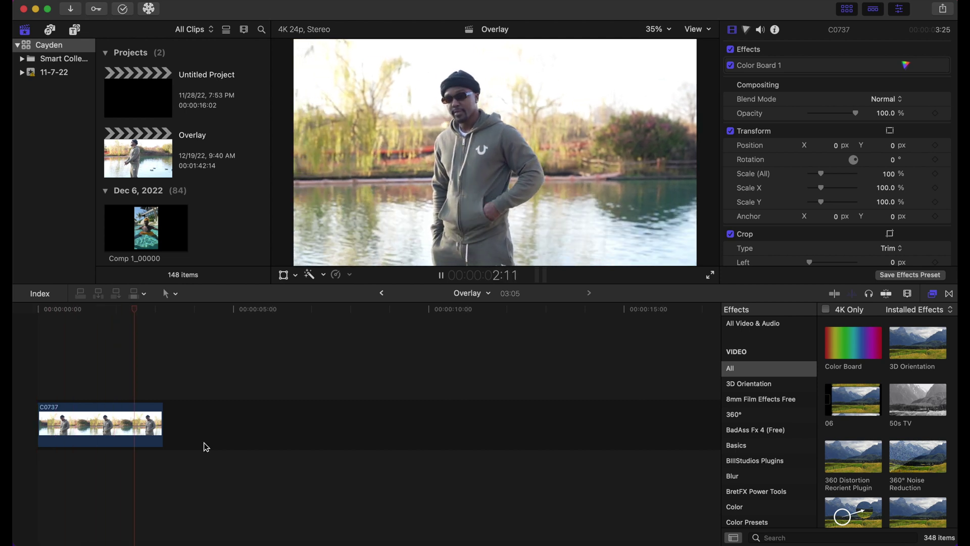
pyautogui.press('space')
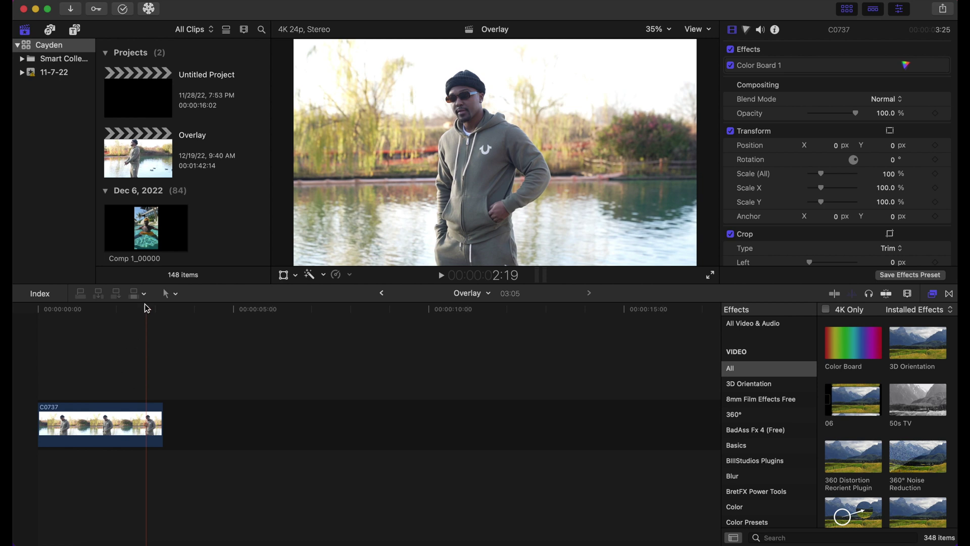
pyautogui.moveTo(150, 313); pyautogui.dragTo(14, 318)
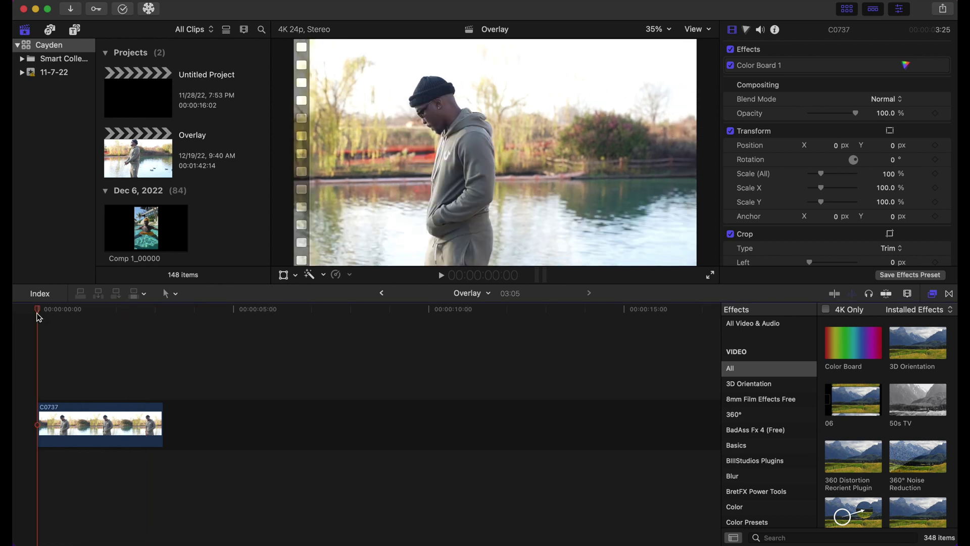
# - Apply the Flicker effect, found by searching 'fli', to clip C0737 and preview it
pyautogui.click(801, 535)
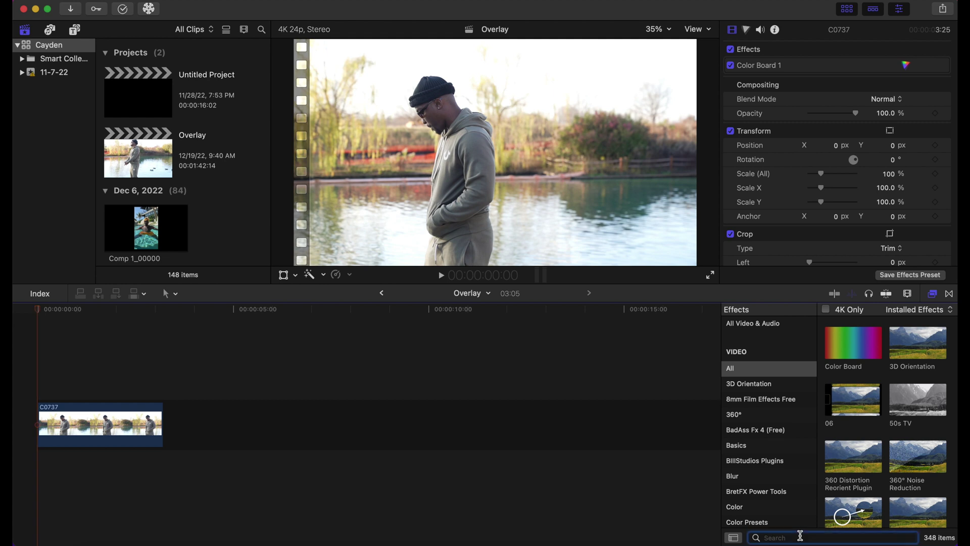
pyautogui.write('fli')
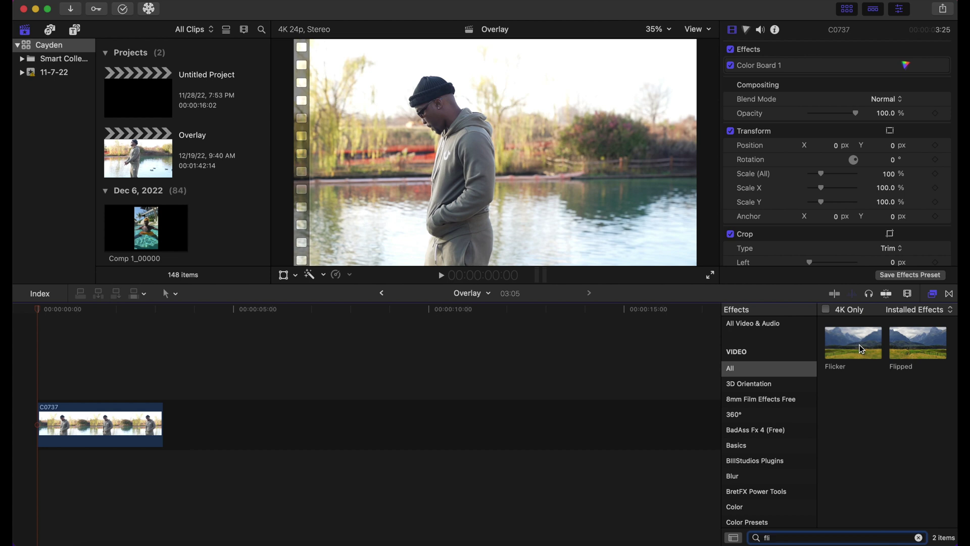
pyautogui.moveTo(854, 346); pyautogui.dragTo(143, 428)
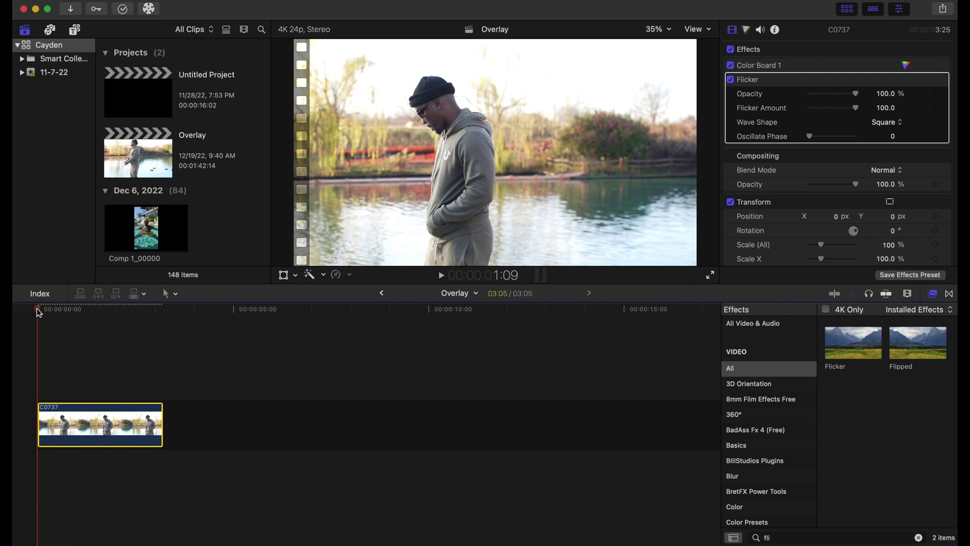
pyautogui.press('space')
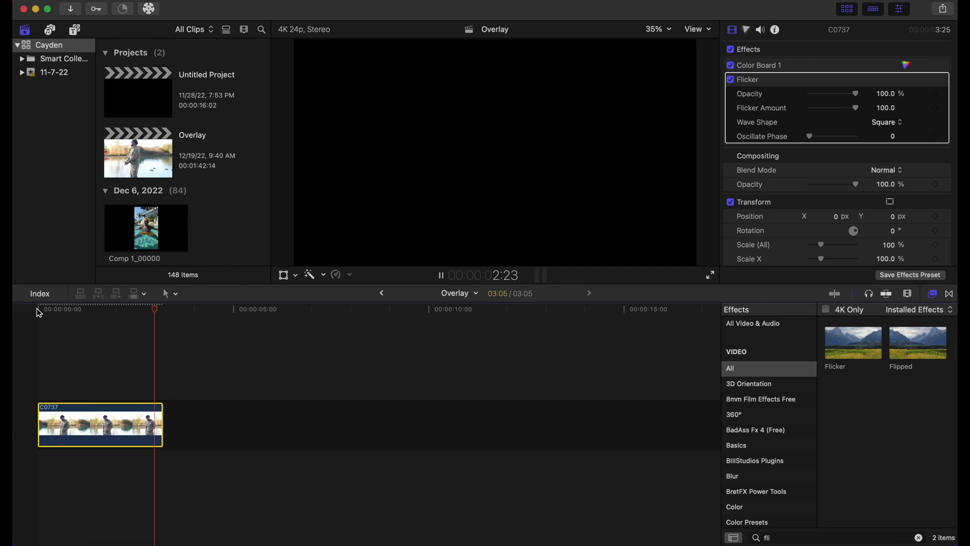
pyautogui.press('Home')
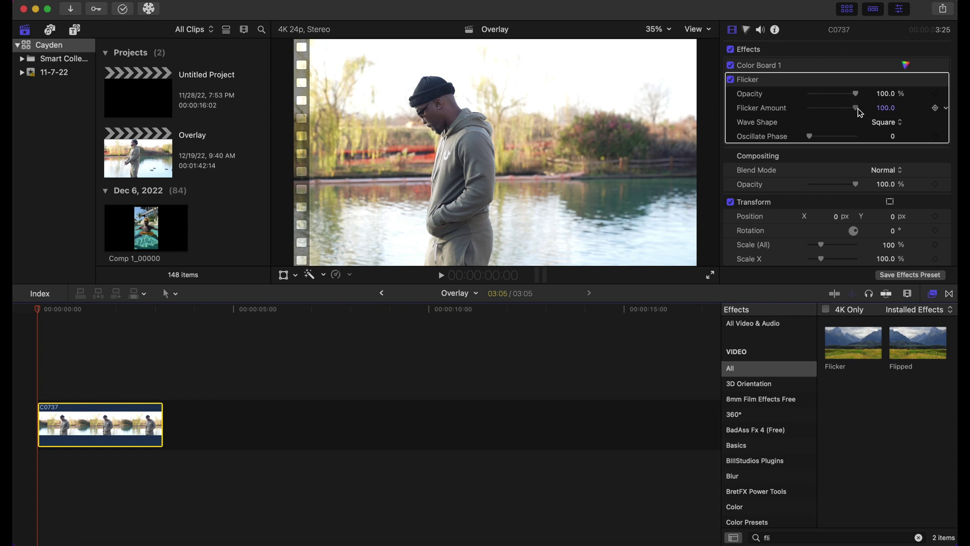
# - Try Flicker Amounts of 42 and 94 while previewing, then settle on 28
pyautogui.moveTo(860, 110); pyautogui.dragTo(832, 111)
pyautogui.press('space')
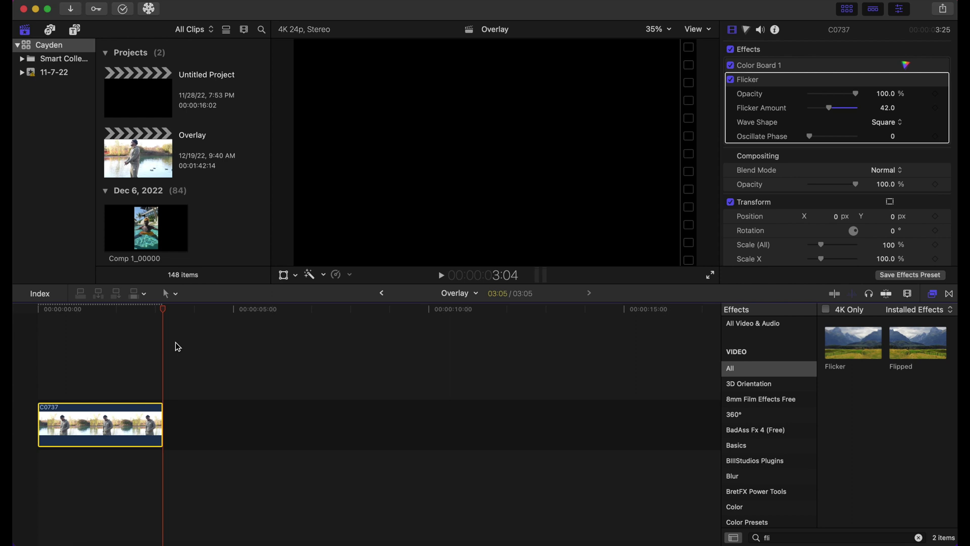
pyautogui.moveTo(830, 112); pyautogui.dragTo(854, 112)
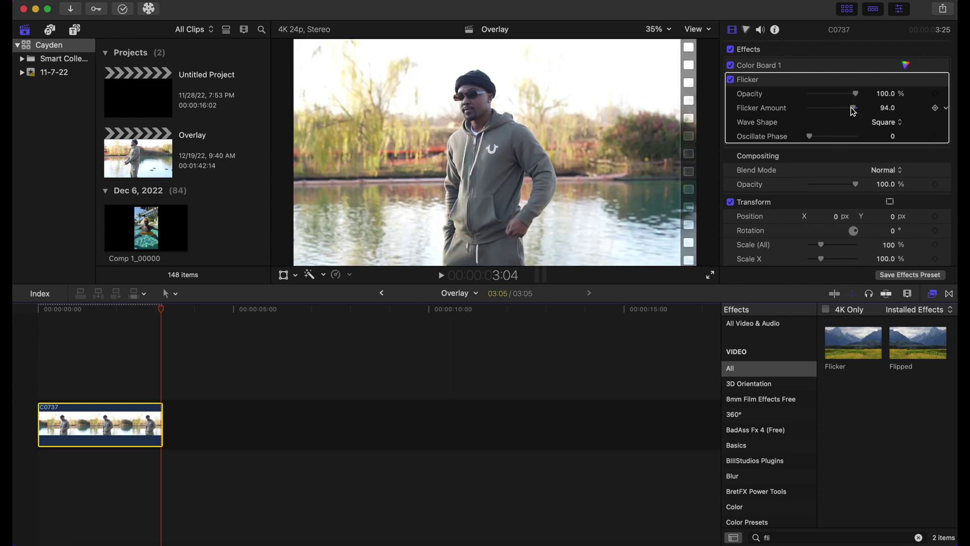
pyautogui.click(40, 353)
pyautogui.press('space')
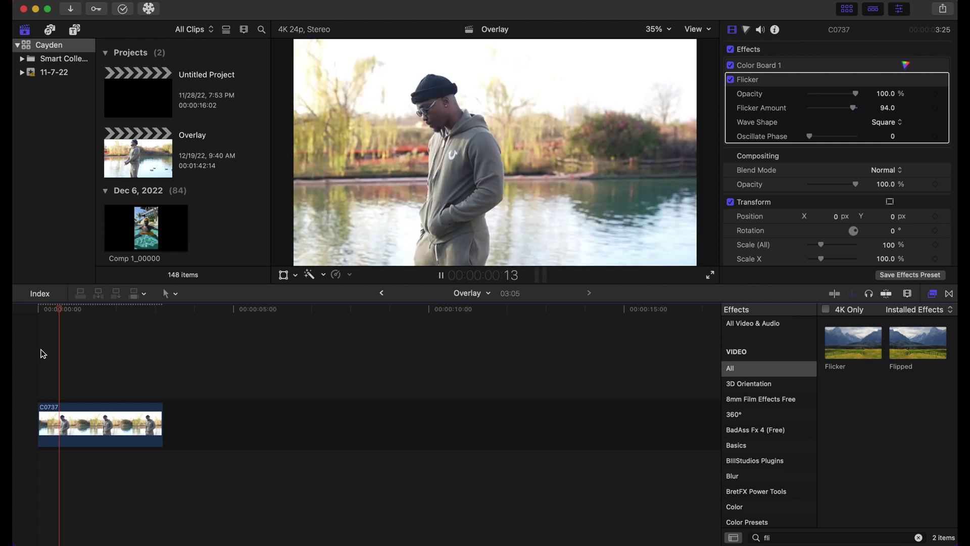
pyautogui.press('space')
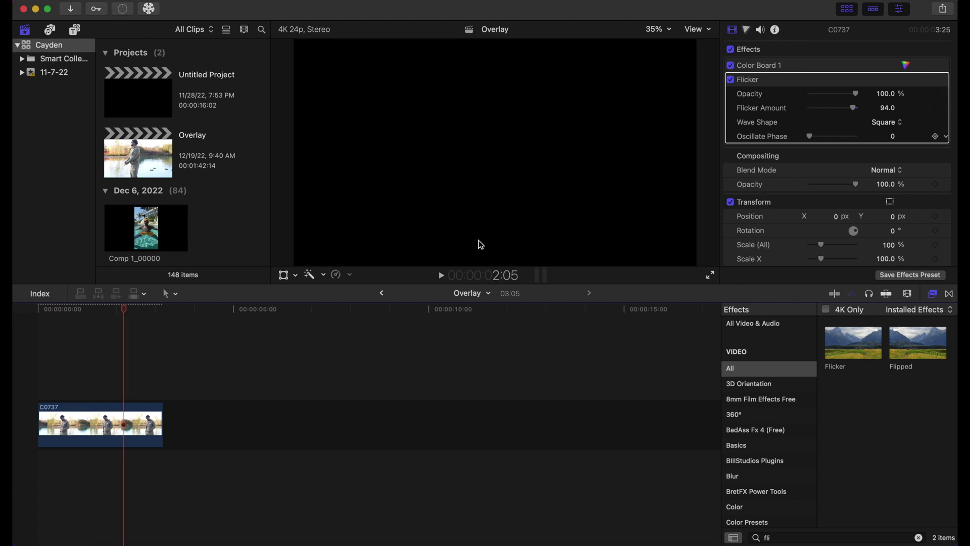
pyautogui.moveTo(126, 312); pyautogui.dragTo(49, 309)
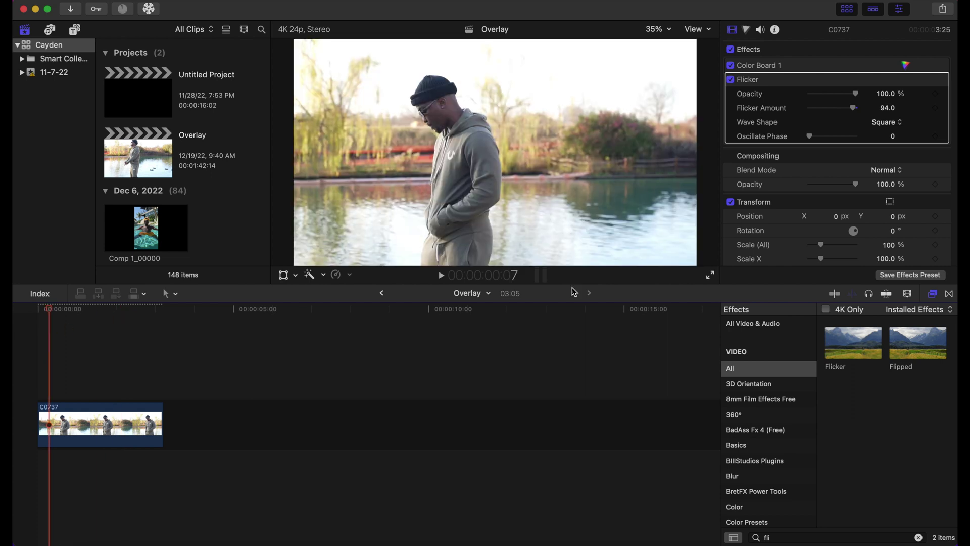
pyautogui.moveTo(860, 110); pyautogui.dragTo(822, 117)
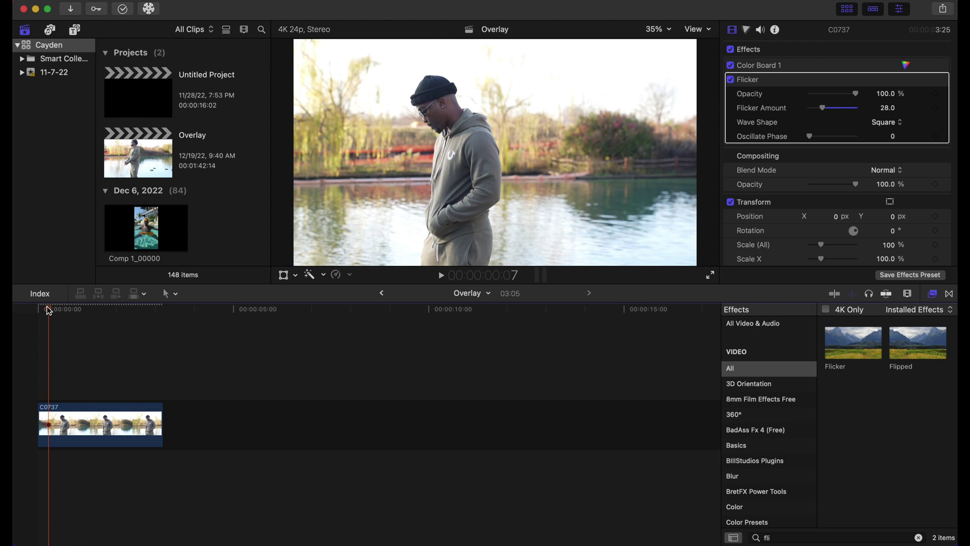
# - Keyframe Flicker Amount at 28 at the clip start and 98 about one second in, then preview
pyautogui.moveTo(49, 309); pyautogui.dragTo(36, 309)
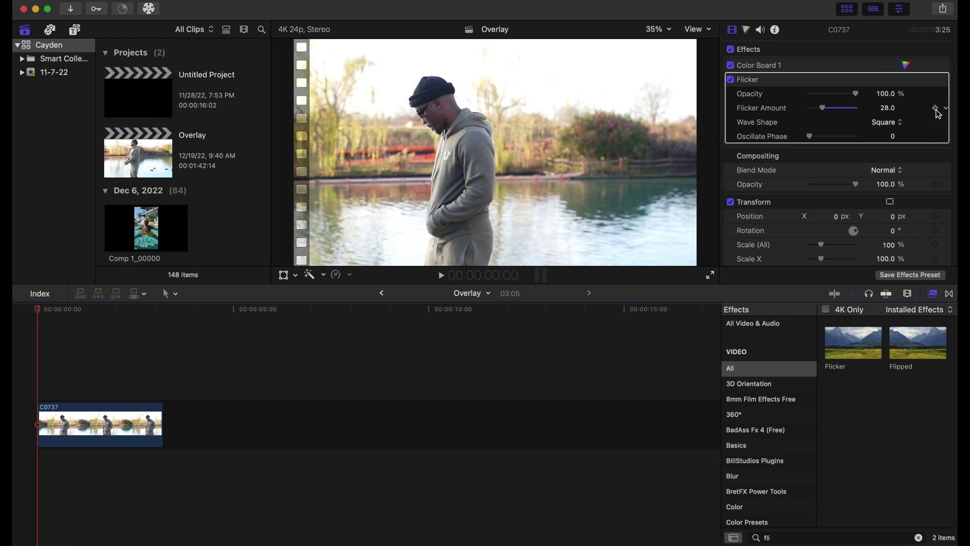
pyautogui.click(936, 109)
pyautogui.moveTo(43, 314); pyautogui.dragTo(93, 325)
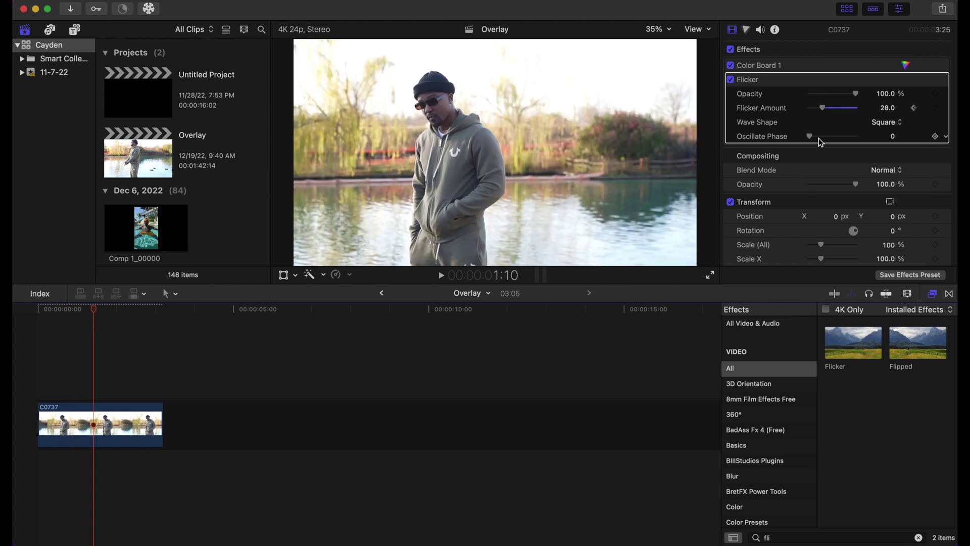
pyautogui.moveTo(823, 108); pyautogui.dragTo(861, 116)
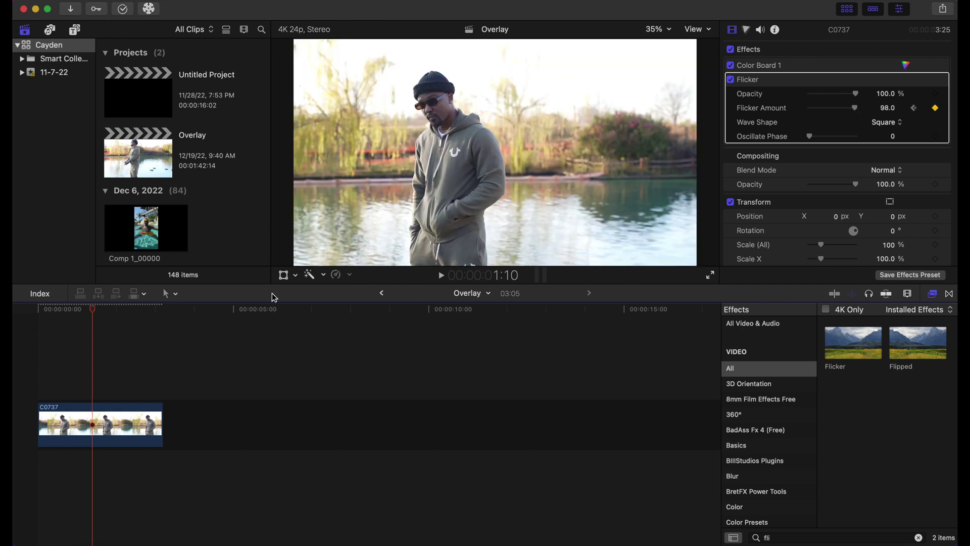
pyautogui.moveTo(94, 312); pyautogui.dragTo(14, 324)
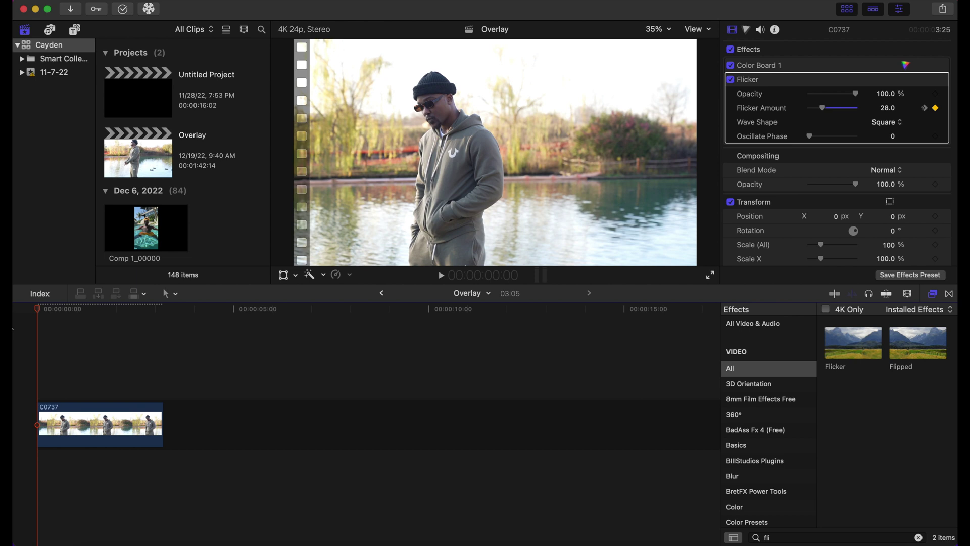
pyautogui.press('space')
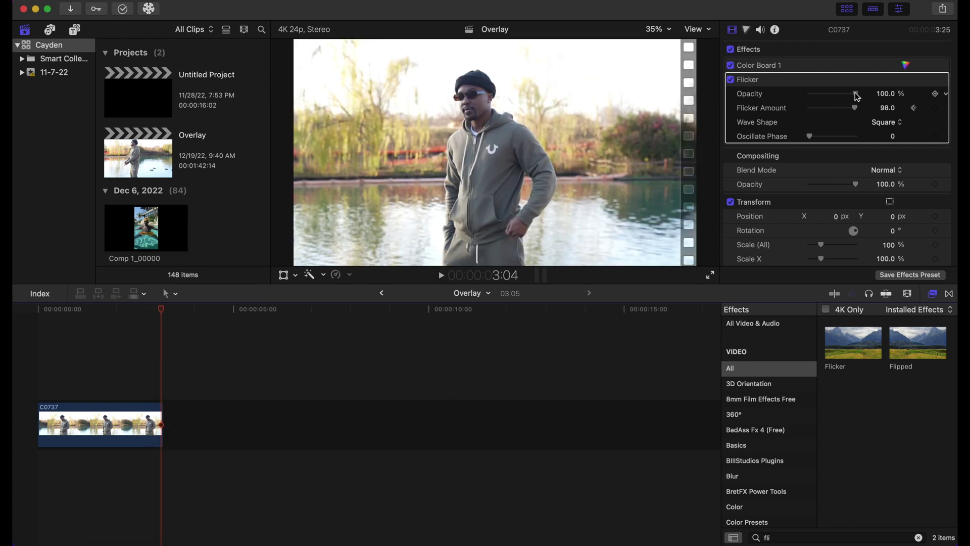
# - Lower the Flicker opacity to 65.5% and replay C0737 from the start
pyautogui.moveTo(857, 94); pyautogui.dragTo(839, 95)
pyautogui.click(54, 316)
pyautogui.press('space')
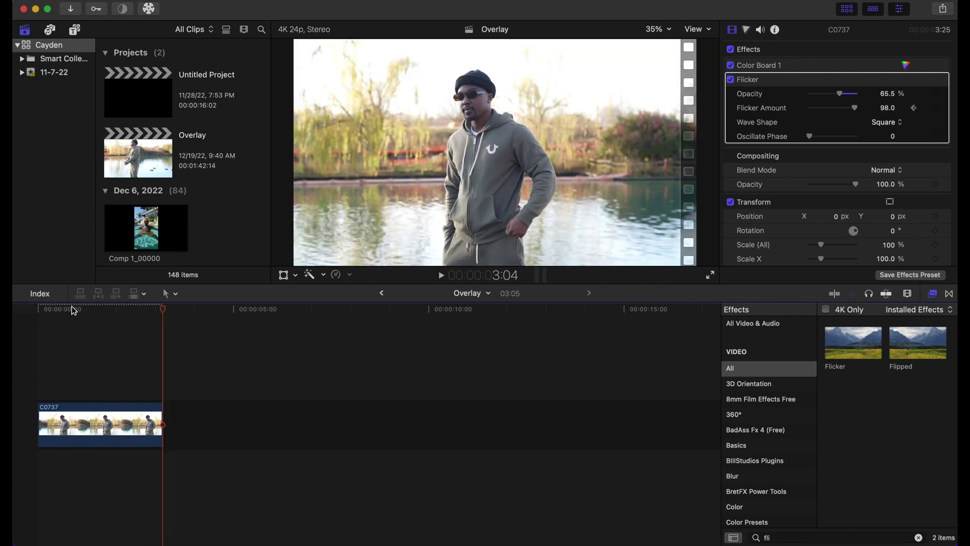
pyautogui.press('Home')
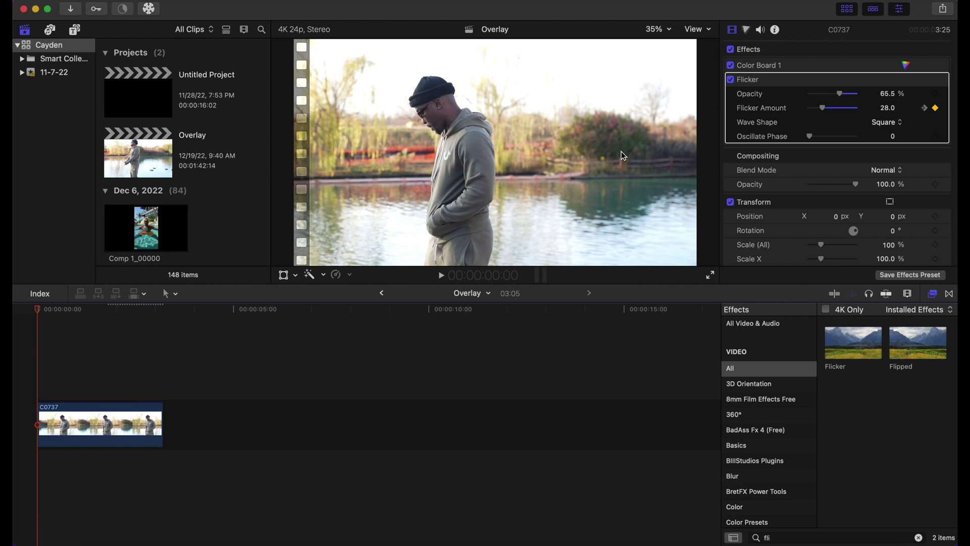
pyautogui.moveTo(807, 87)
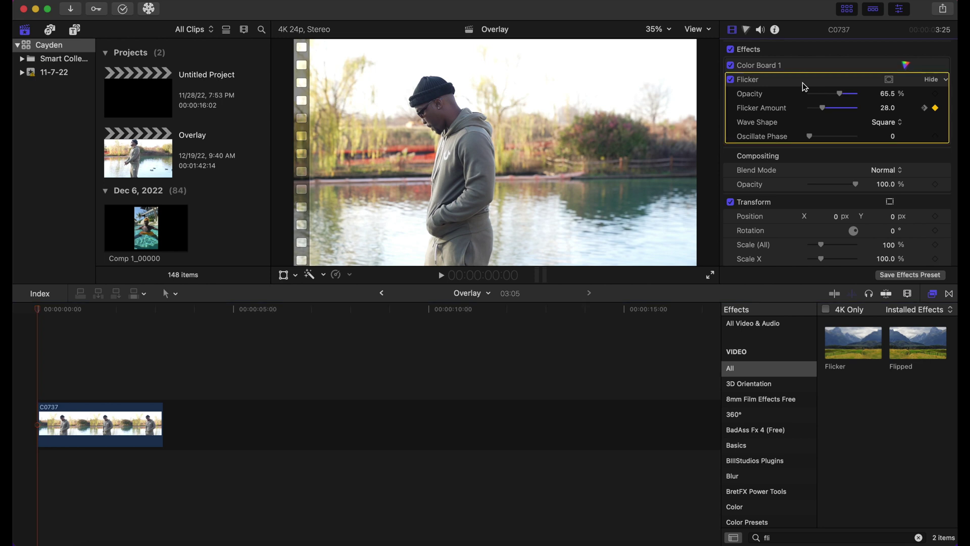
# - Remove the Flicker effect from C0737 and browse to the generators list
pyautogui.press('Delete')
pyautogui.click(76, 30)
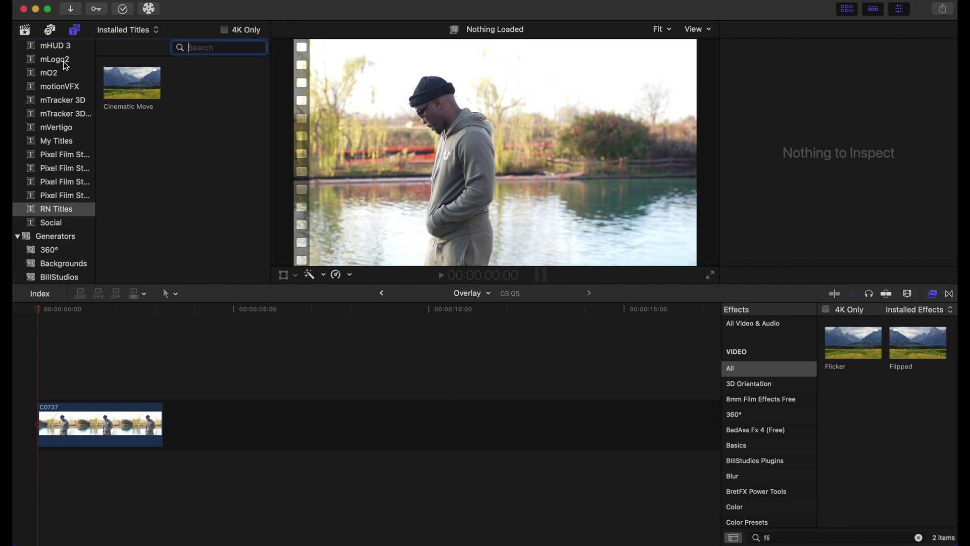
pyautogui.scroll(5, 65, 65)
pyautogui.scroll(-4, 65, 66)
pyautogui.scroll(-5, 66, 65)
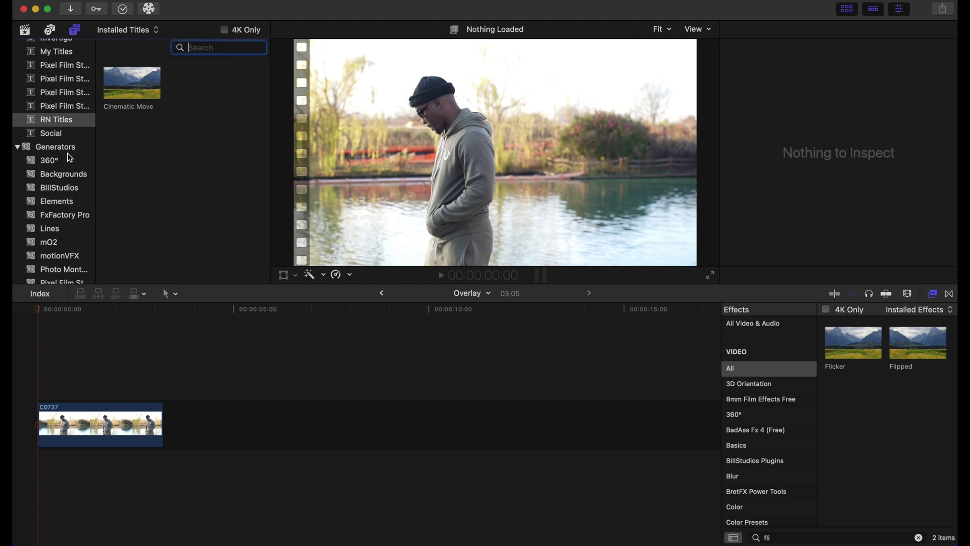
pyautogui.scroll(-2, 69, 188)
# - Place the Custom generator, found by searching 'c', above clip C0737
pyautogui.click(74, 156)
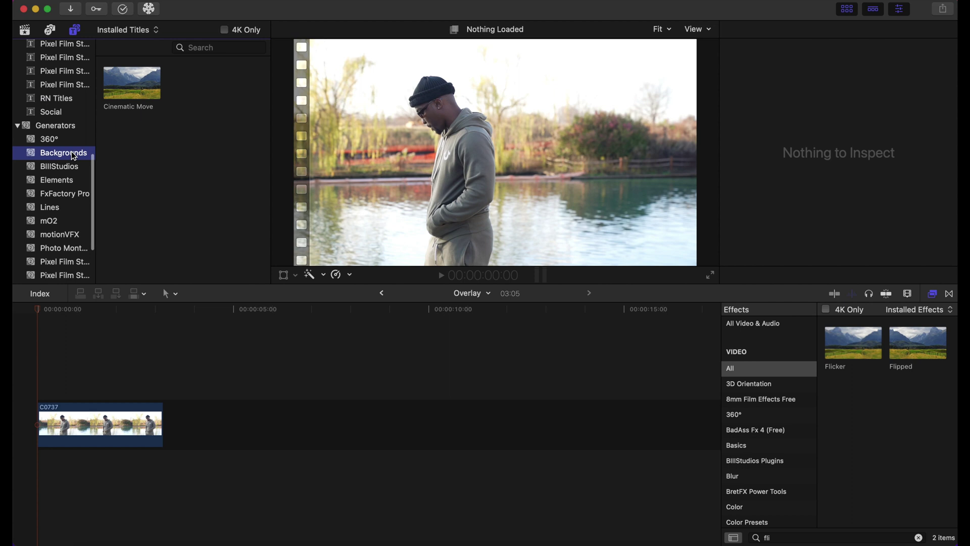
pyautogui.click(57, 127)
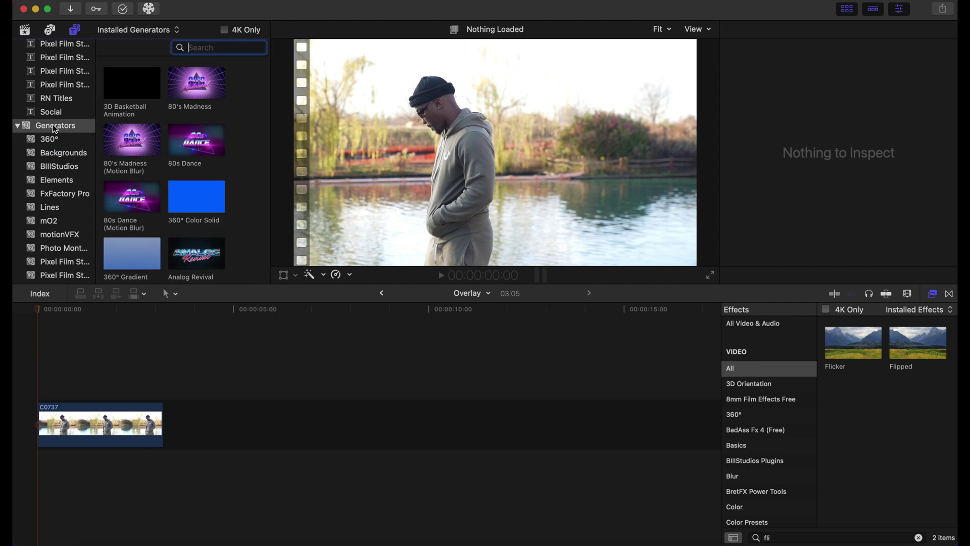
pyautogui.write('cust')
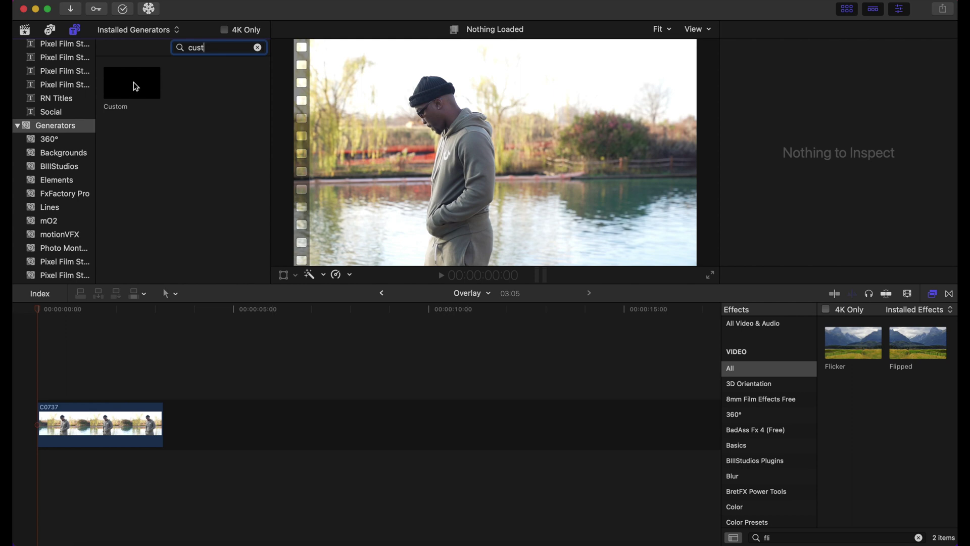
pyautogui.click(133, 82)
pyautogui.moveTo(120, 108); pyautogui.dragTo(42, 365)
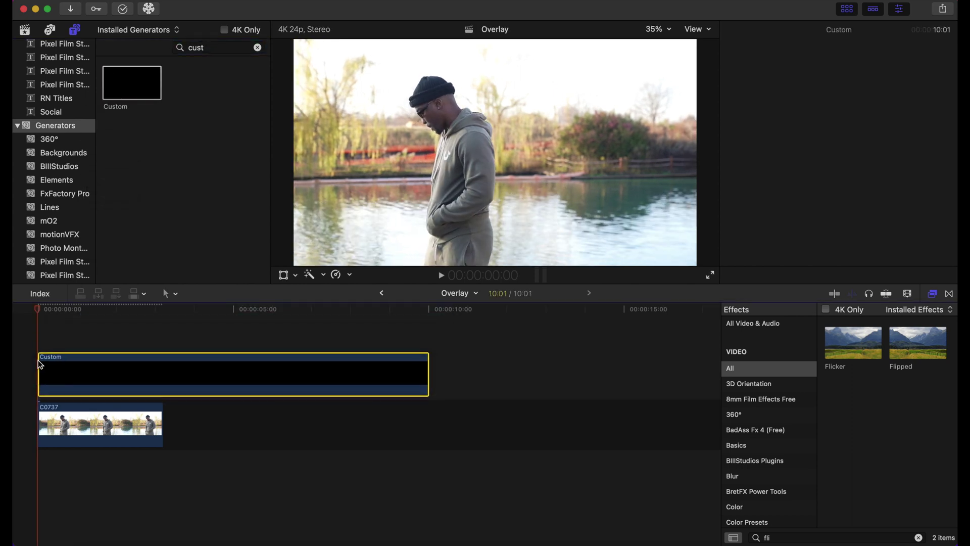
# - Trim the Custom generator to end at 3:06, zoom to frame level, and reselect it
pyautogui.click(431, 379)
pyautogui.moveTo(430, 374); pyautogui.dragTo(161, 391)
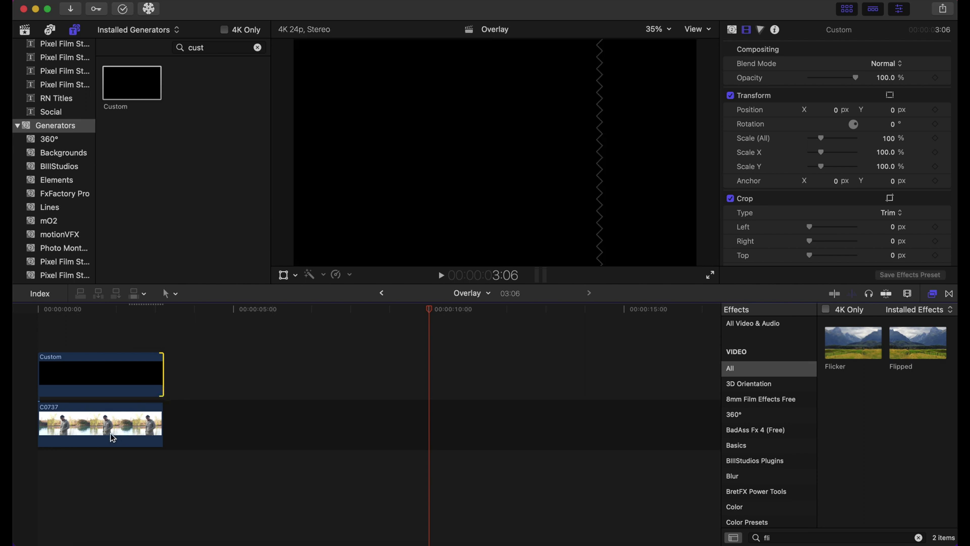
pyautogui.press('super+equal')
pyautogui.hscroll(-15, 112, 438)
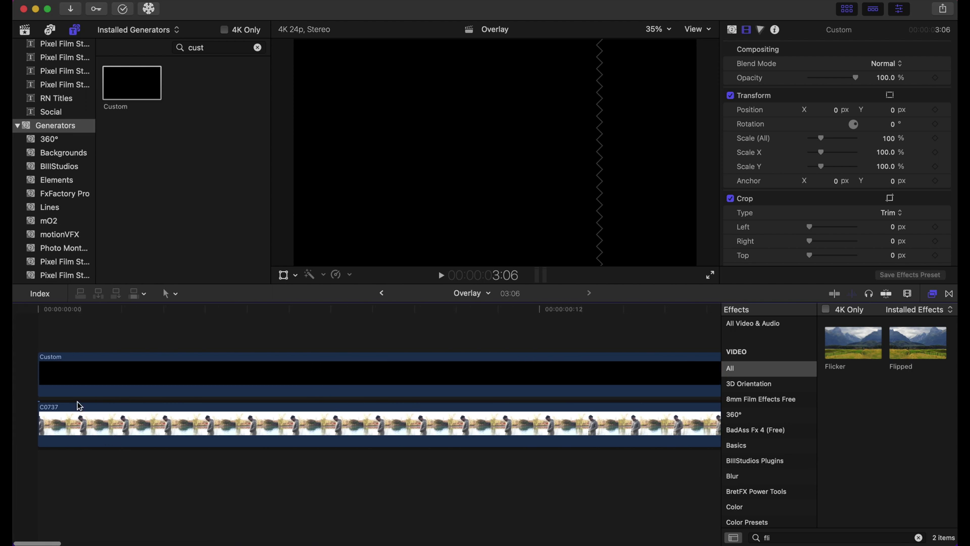
pyautogui.click(56, 335)
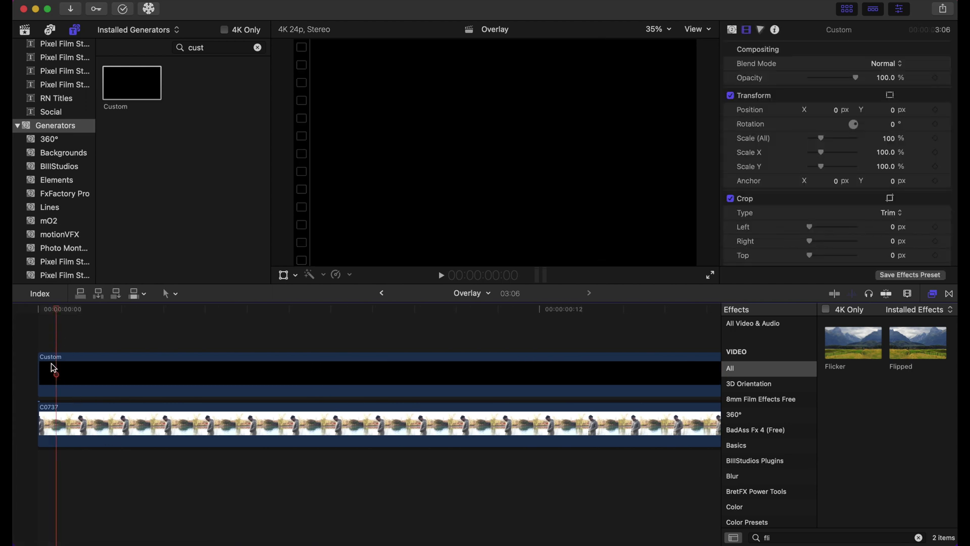
pyautogui.click(61, 379)
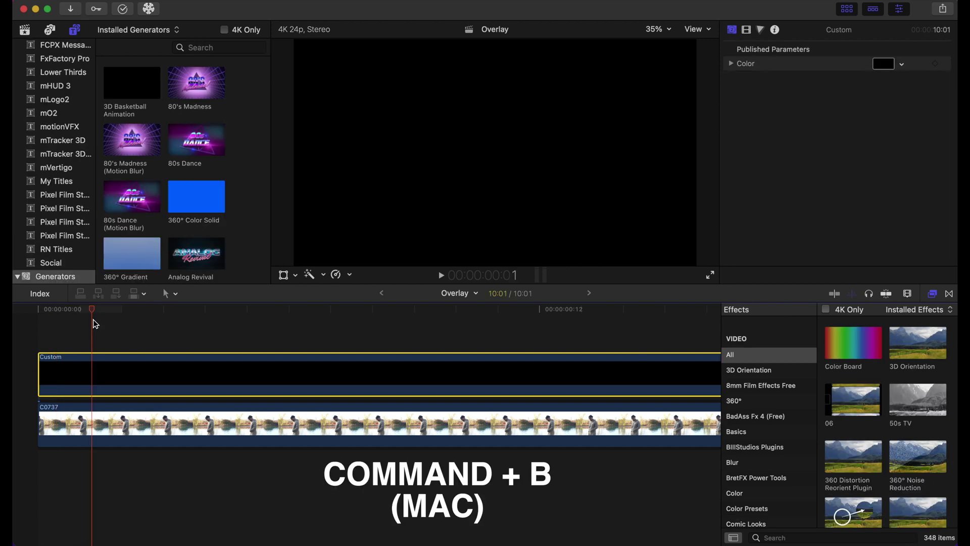
# - Blade the Custom clip at the playhead and step one frame forward to the next cut
pyautogui.press('super+b')
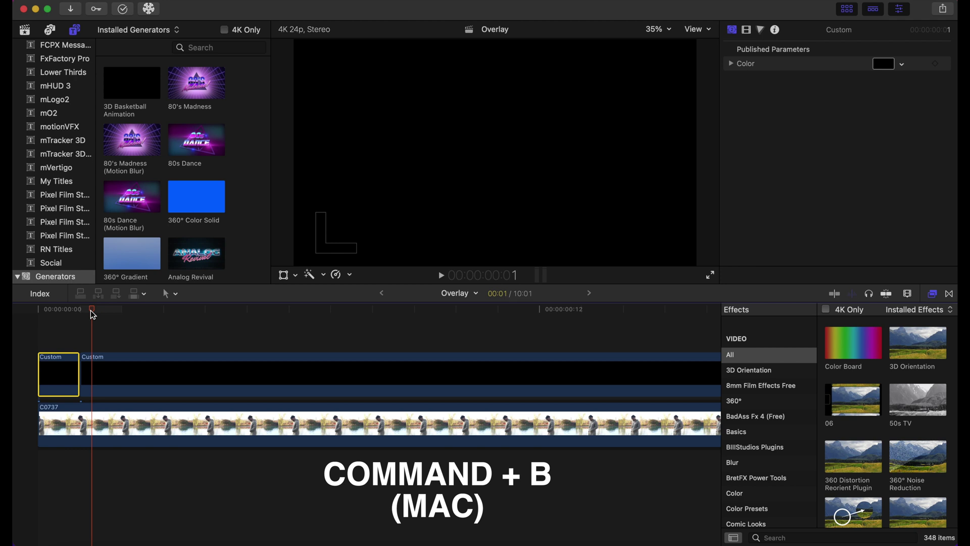
pyautogui.moveTo(93, 313)
pyautogui.mouseDown()
pyautogui.moveTo(104, 314)
pyautogui.moveTo(83, 314)
pyautogui.mouseUp()
pyautogui.press('Right')
pyautogui.press('Right')
pyautogui.press('Right')
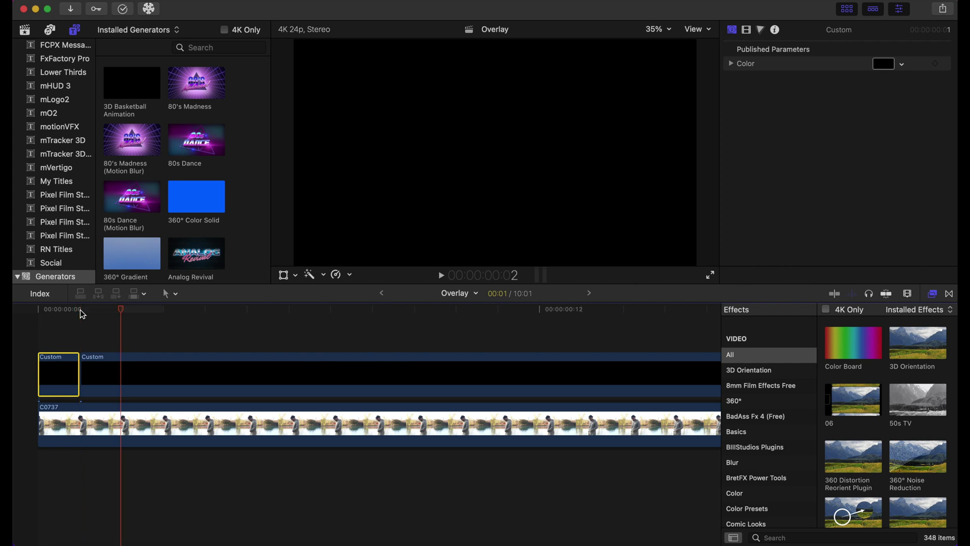
pyautogui.press('Left')
pyautogui.press('Left')
pyautogui.press('Left')
pyautogui.press('Right')
pyautogui.click(123, 370)
# - Cut off two more one-frame Custom pieces, undoing an accidental blade of C0737
pyautogui.press('super+b')
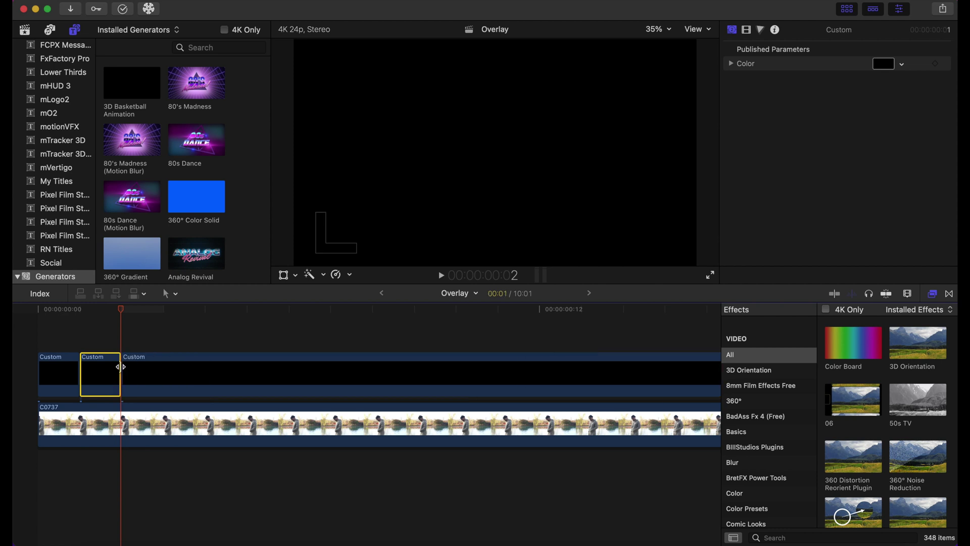
pyautogui.press('Right')
pyautogui.press('super+b')
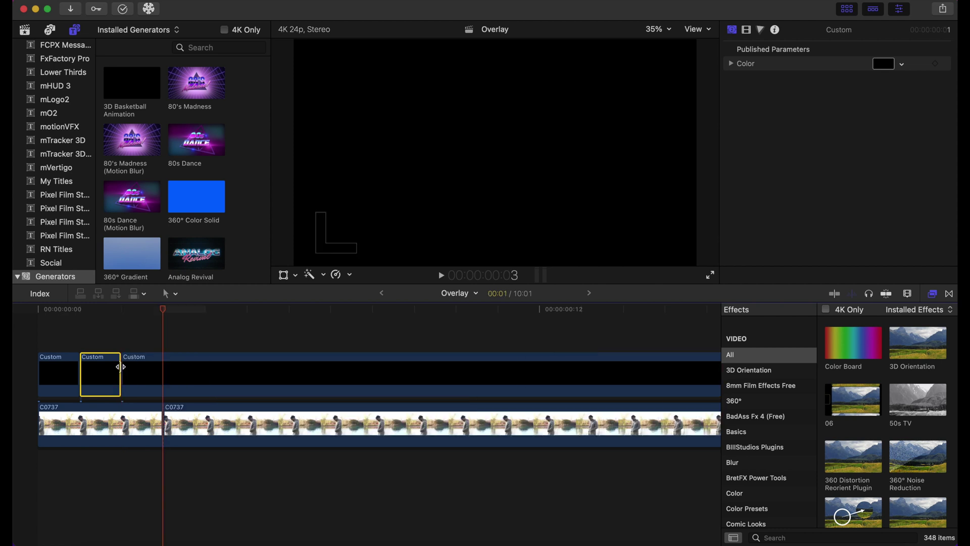
pyautogui.click(97, 6)
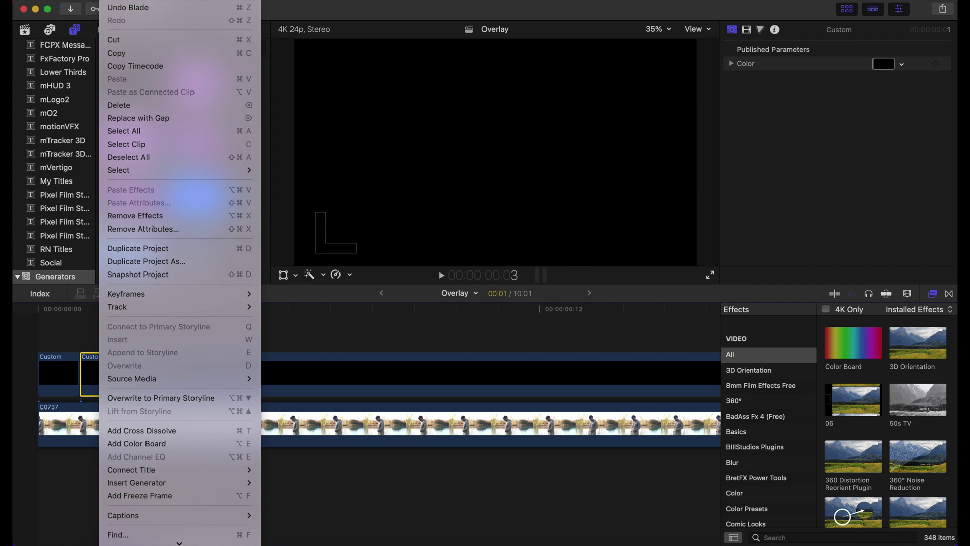
pyautogui.click(126, 12)
# - Blade another one-frame Custom piece and undo a second accidental cut of C0737
pyautogui.click(161, 375)
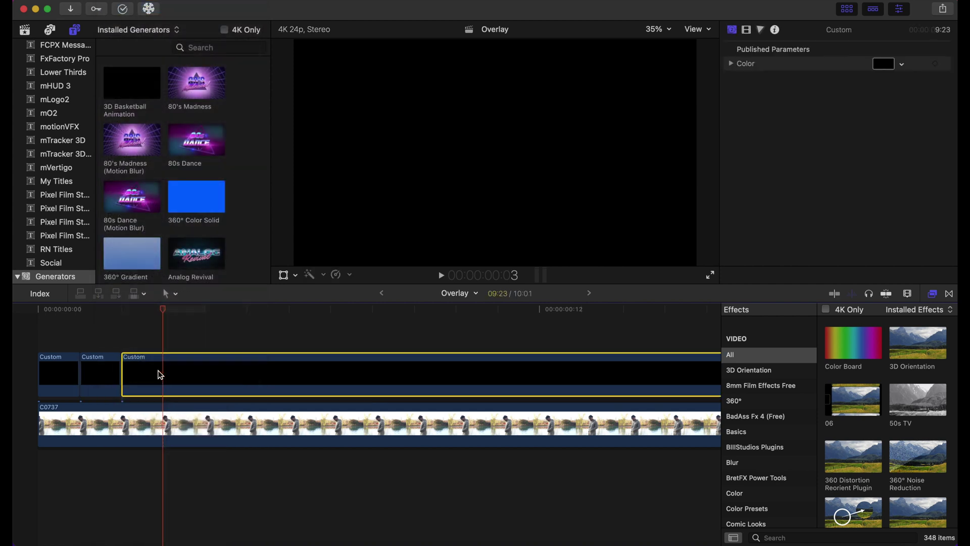
pyautogui.press('super+b')
pyautogui.press('Right')
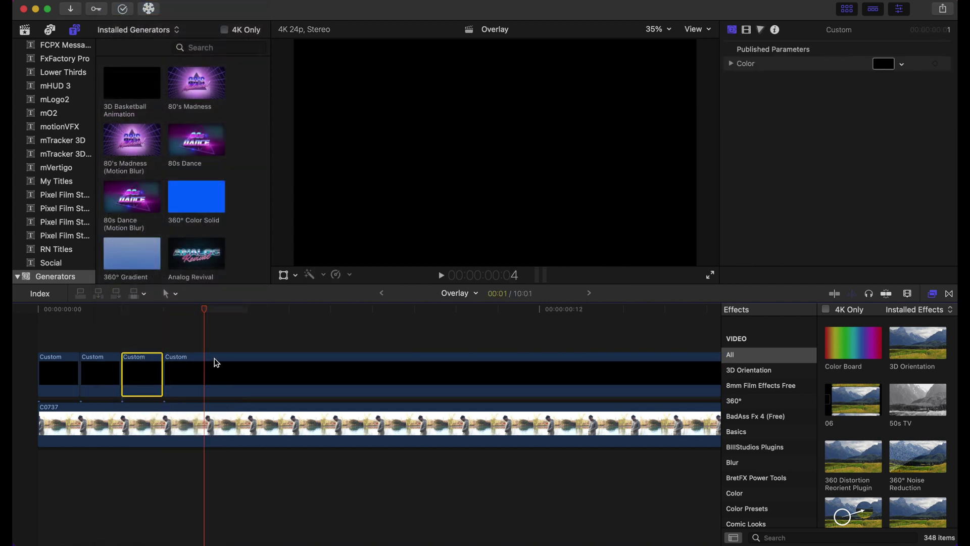
pyautogui.press('super+b')
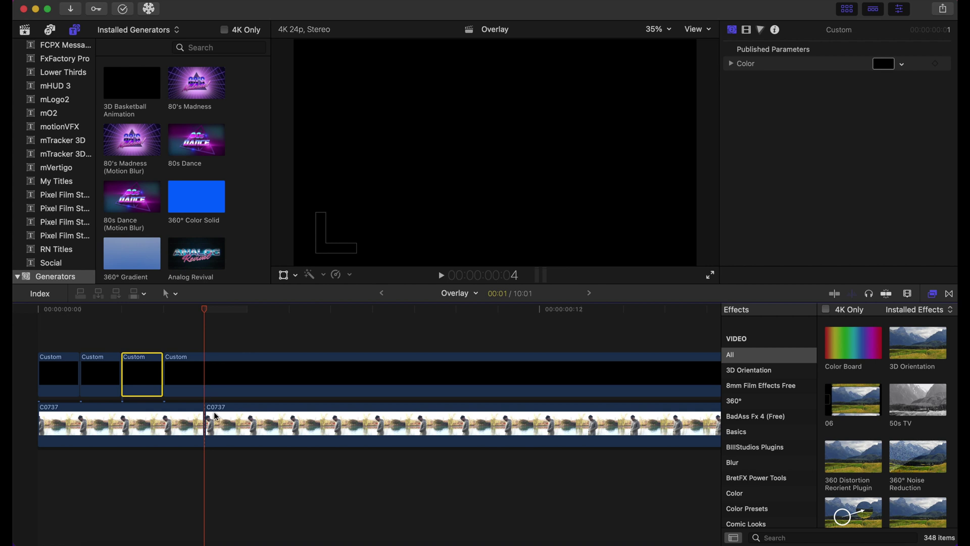
pyautogui.click(114, 0)
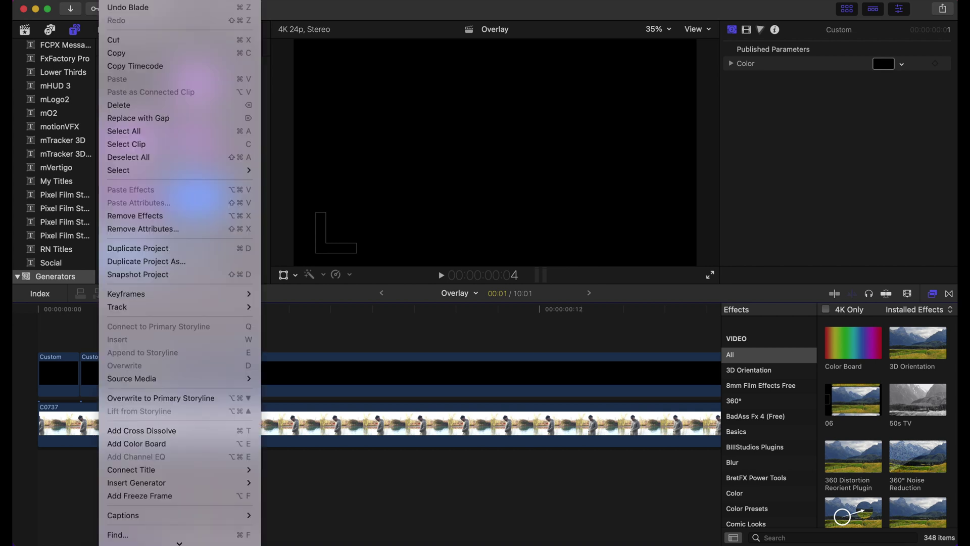
pyautogui.click(120, 10)
# - Slice two further one-frame pieces from the long Custom clip, advancing a frame each time
pyautogui.click(223, 375)
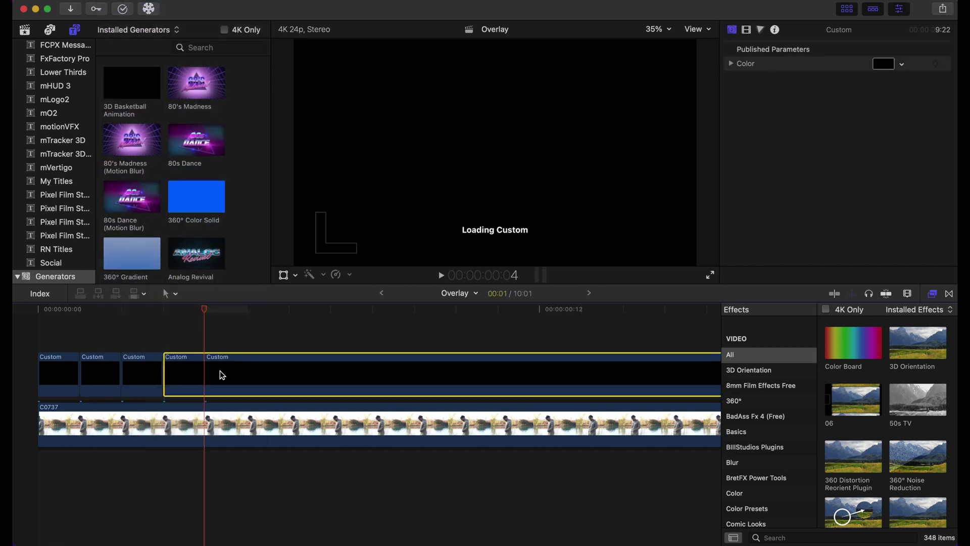
pyautogui.press('cmd+b')
pyautogui.press('Right')
pyautogui.click(222, 375)
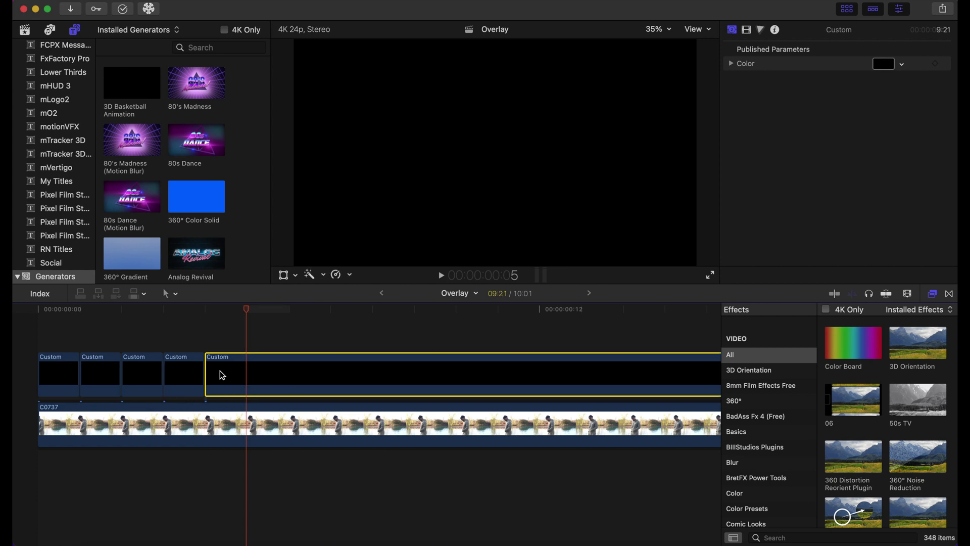
pyautogui.press('cmd+b')
pyautogui.press('Right')
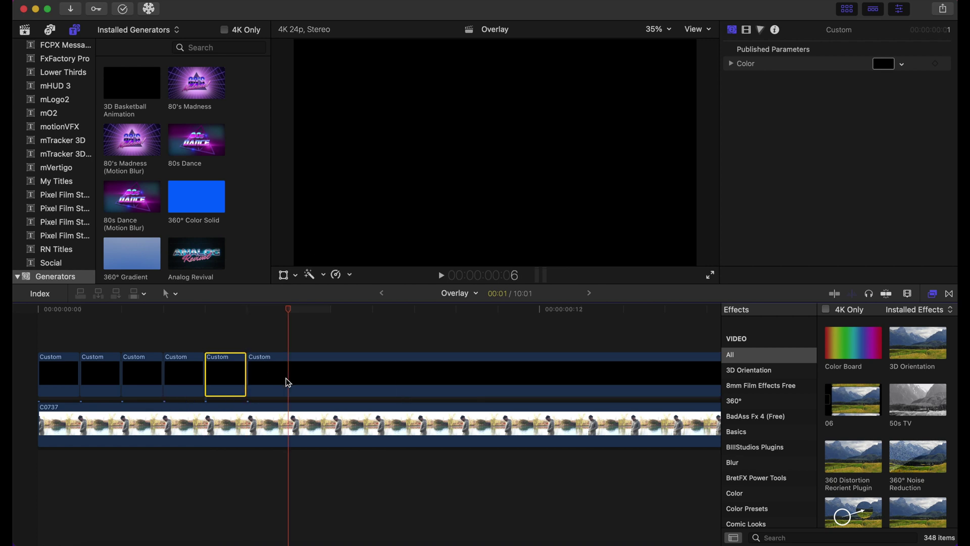
# - Cut the final one-frame Custom pieces, leaving eight segments before the long remainder
pyautogui.click(289, 383)
pyautogui.press('cmd+b')
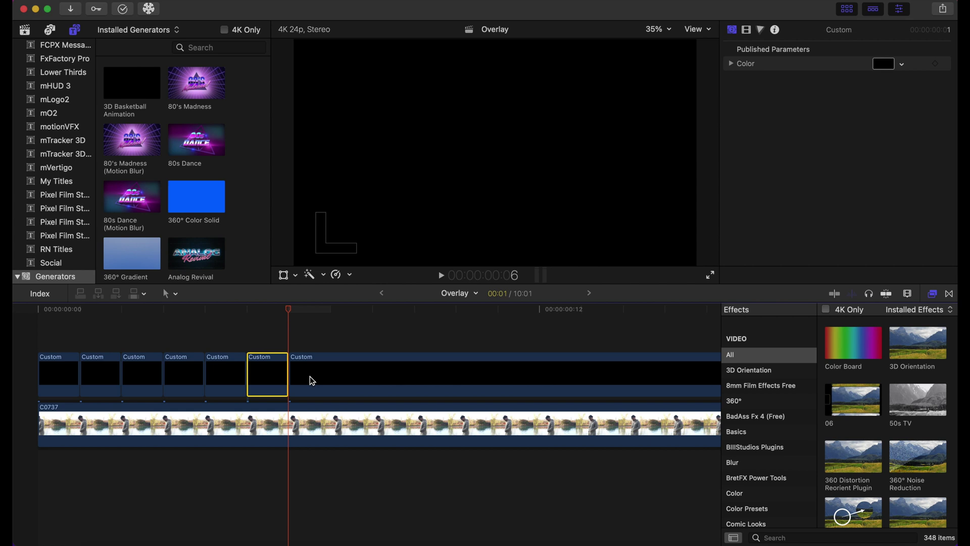
pyautogui.press('Right')
pyautogui.click(335, 383)
pyautogui.press('cmd+b')
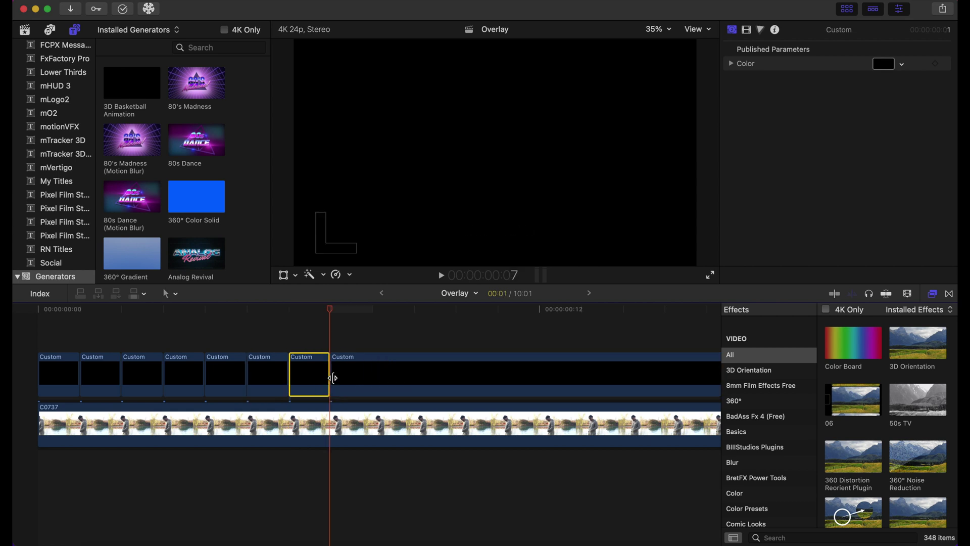
pyautogui.click(416, 382)
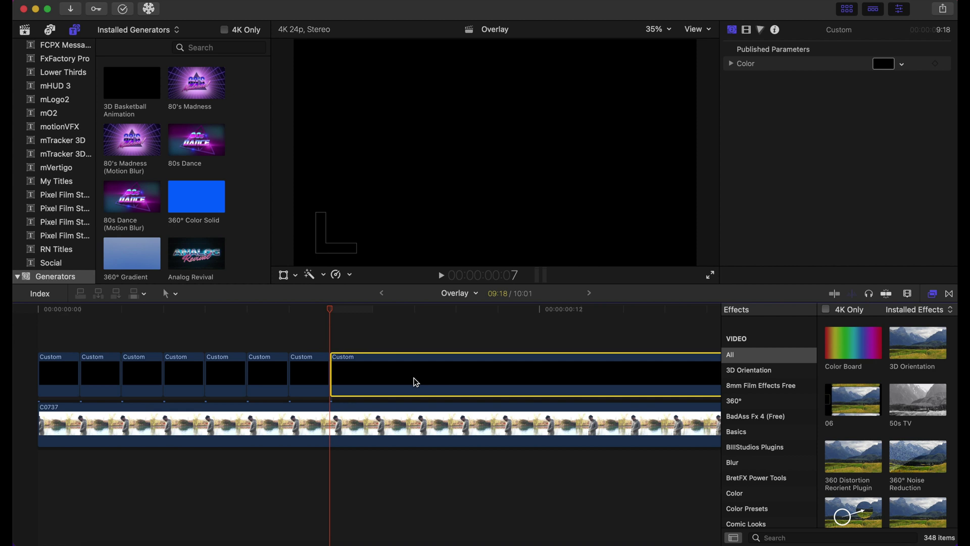
pyautogui.press('Right')
pyautogui.press('super+b')
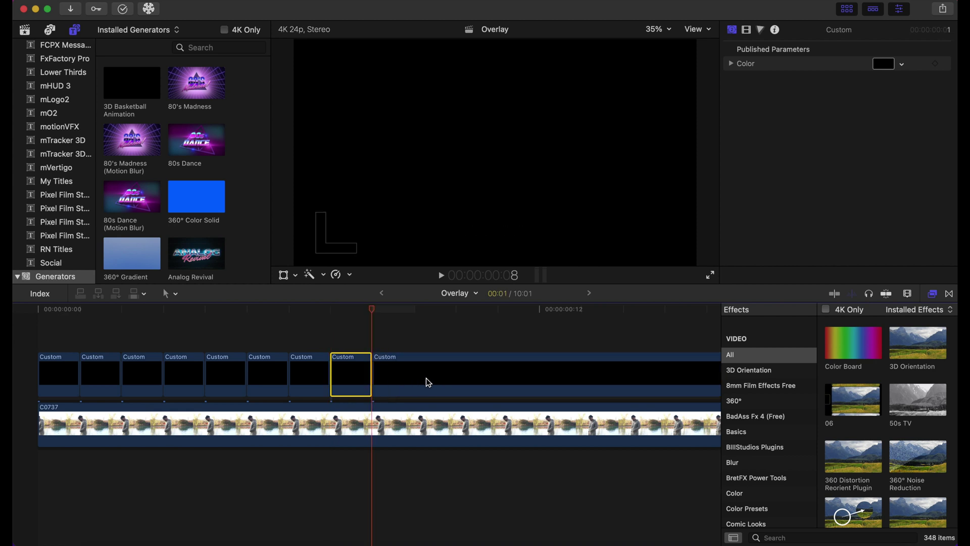
# - Delete the leftover long Custom clip and the 2nd, 4th and 6th one-frame pieces
pyautogui.click(429, 384)
pyautogui.press('Delete')
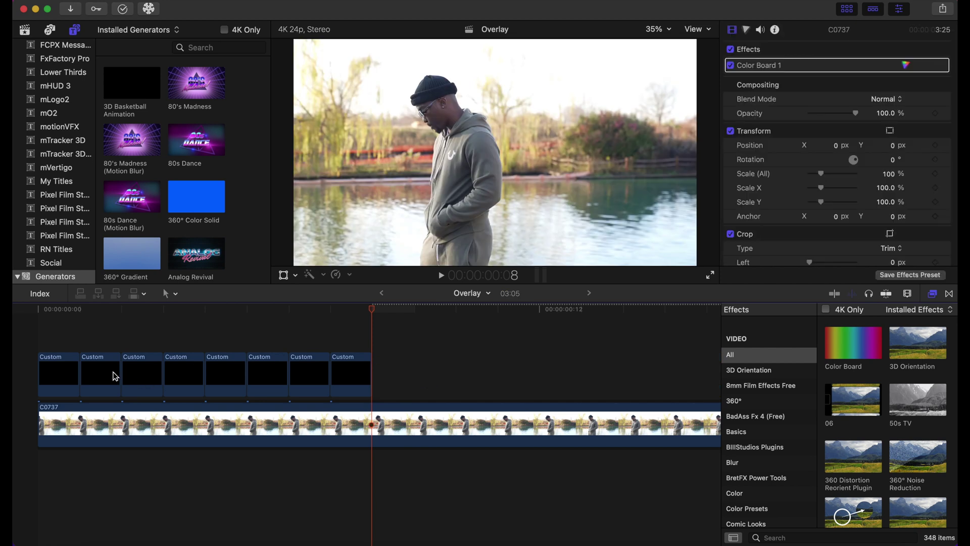
pyautogui.click(116, 376)
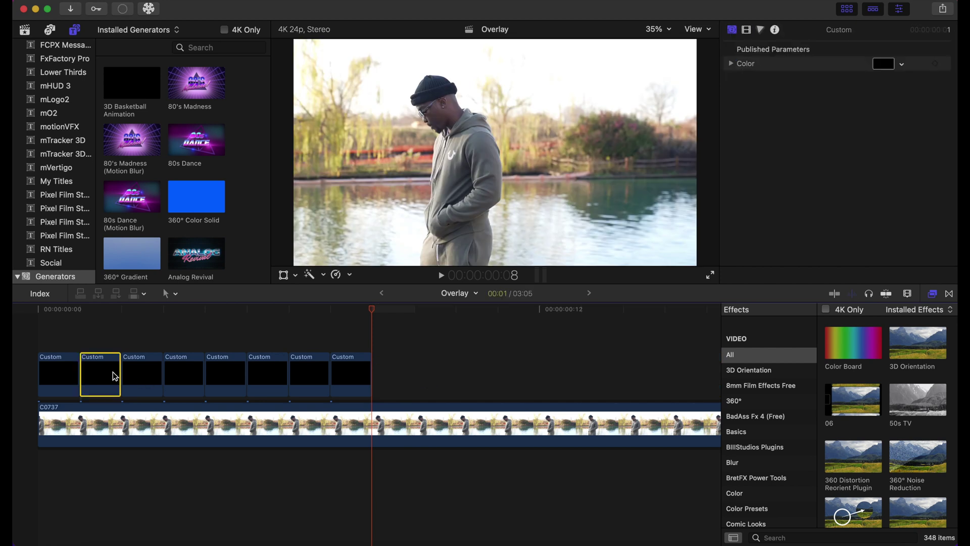
pyautogui.keyDown('super'); pyautogui.click(181, 374); pyautogui.keyUp('super')
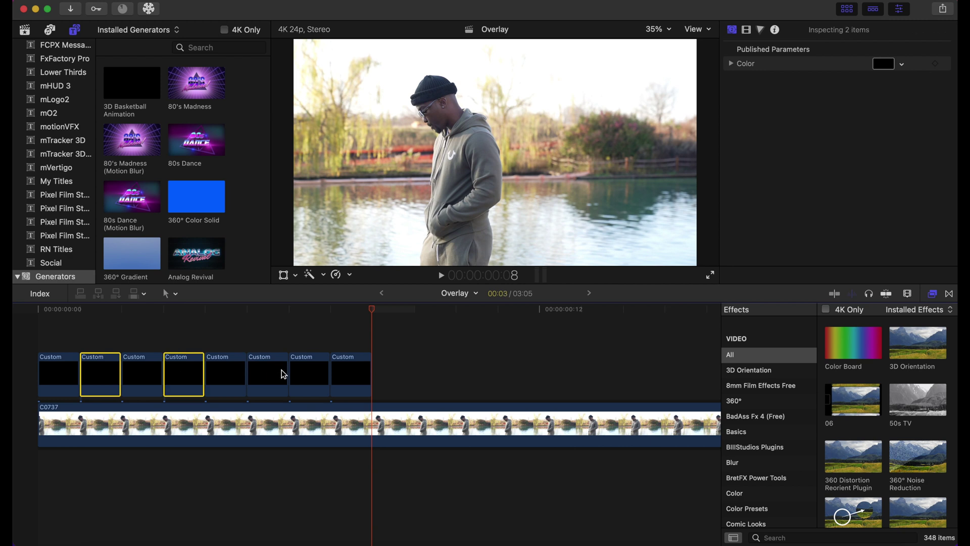
pyautogui.keyDown('super'); pyautogui.click(284, 374); pyautogui.keyUp('super')
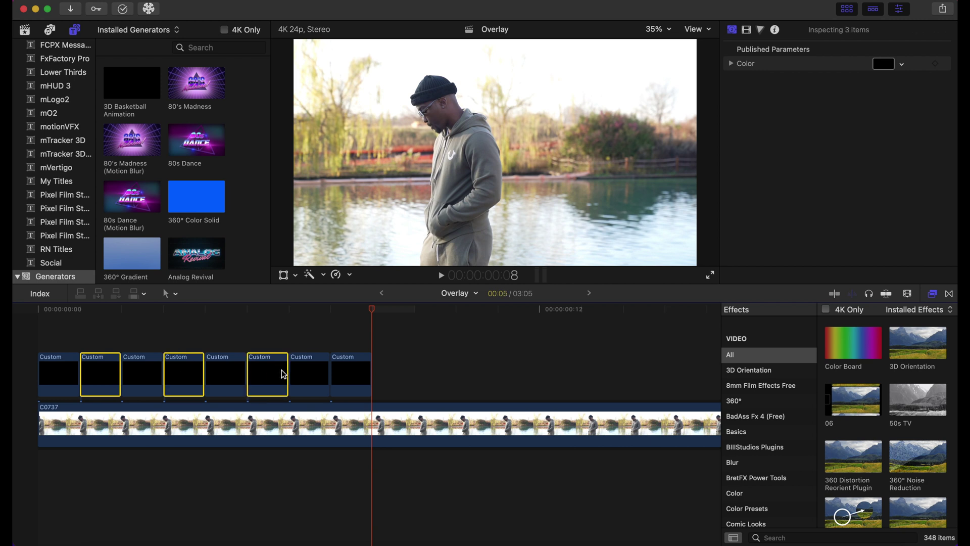
pyautogui.press('Delete')
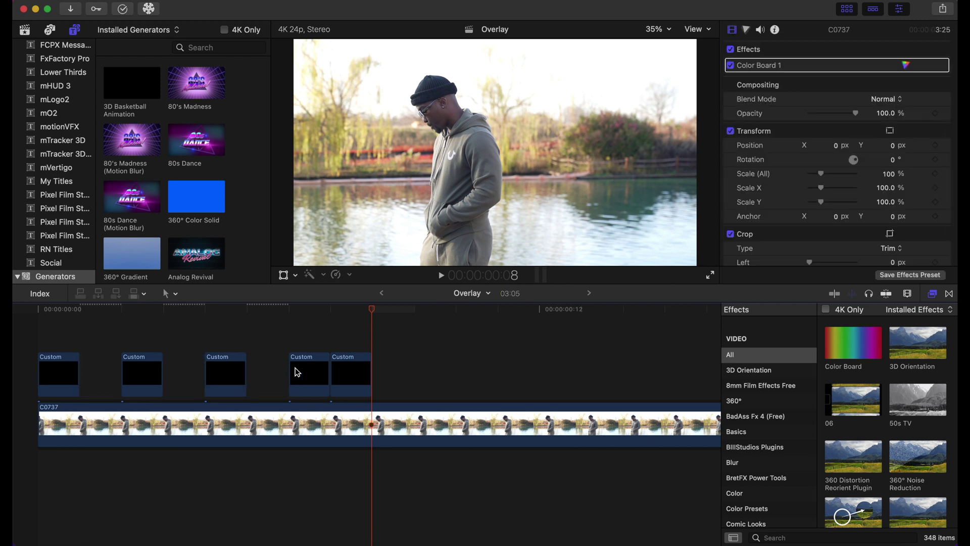
# - Delete the last Custom clip and play the four-flash flicker from the start
pyautogui.click(349, 380)
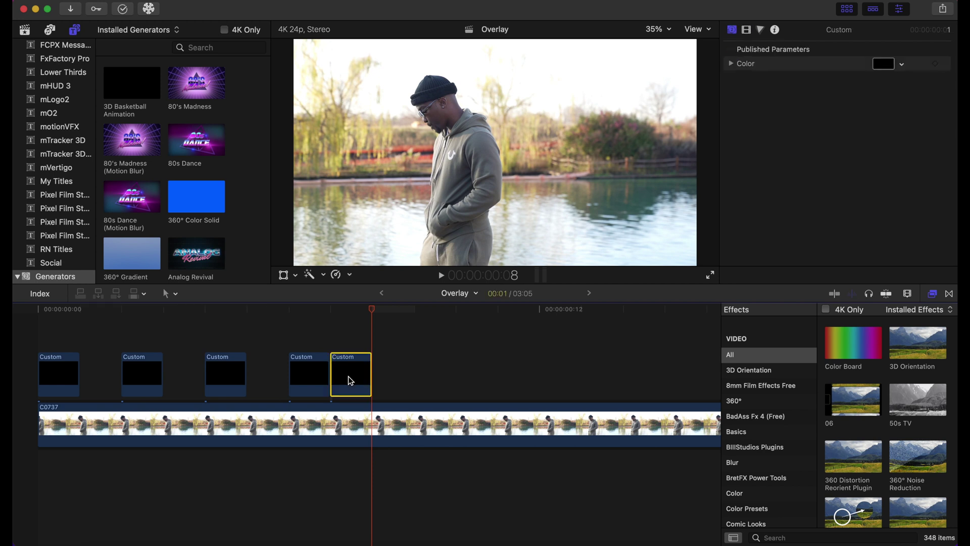
pyautogui.press('Delete')
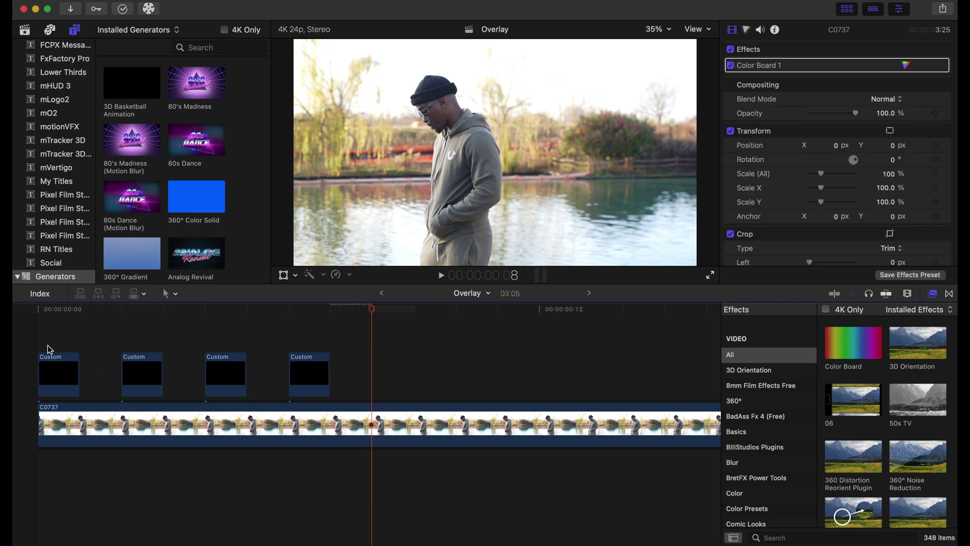
pyautogui.press('Home')
pyautogui.press('space')
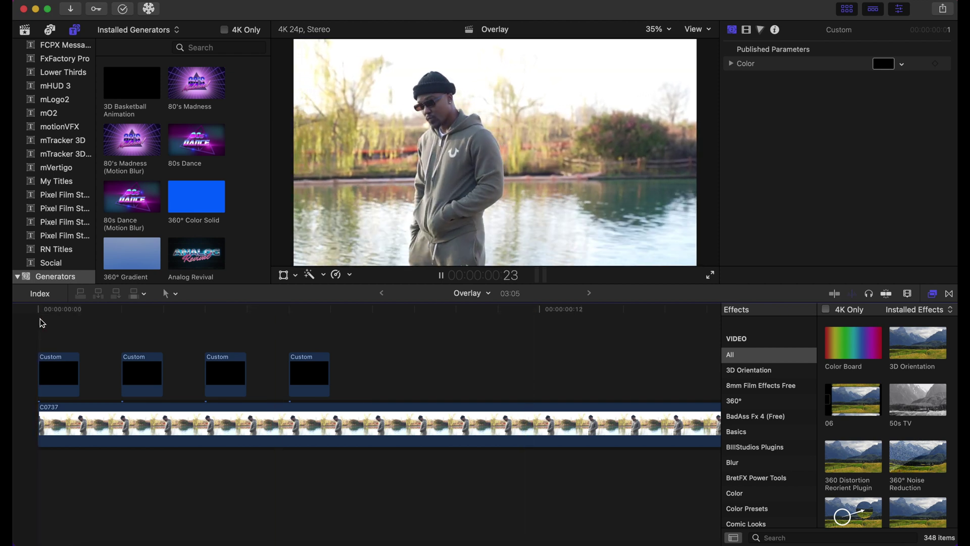
pyautogui.press('space')
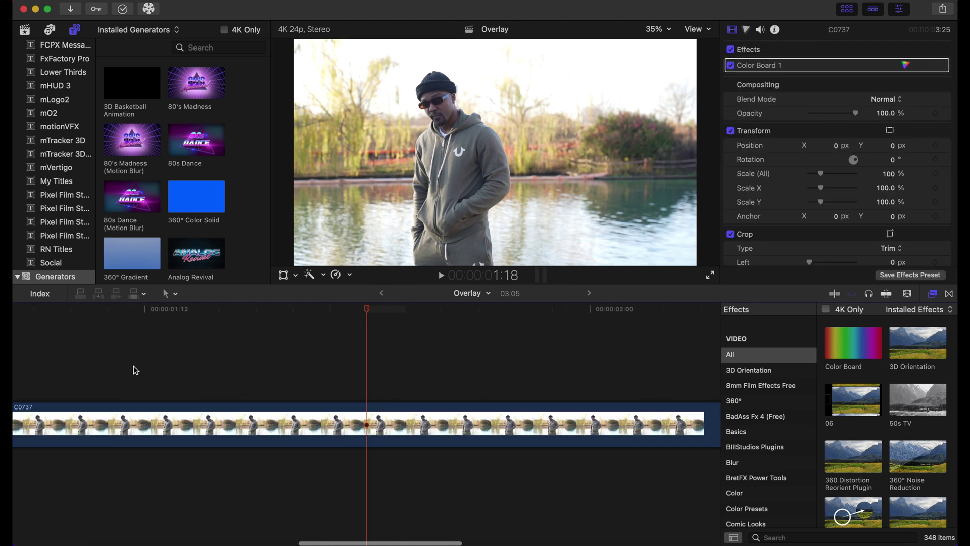
# - Copy the four flash clips, paste them at 00:00:00:12, and play from the start
pyautogui.hscroll(-10, 135, 366)
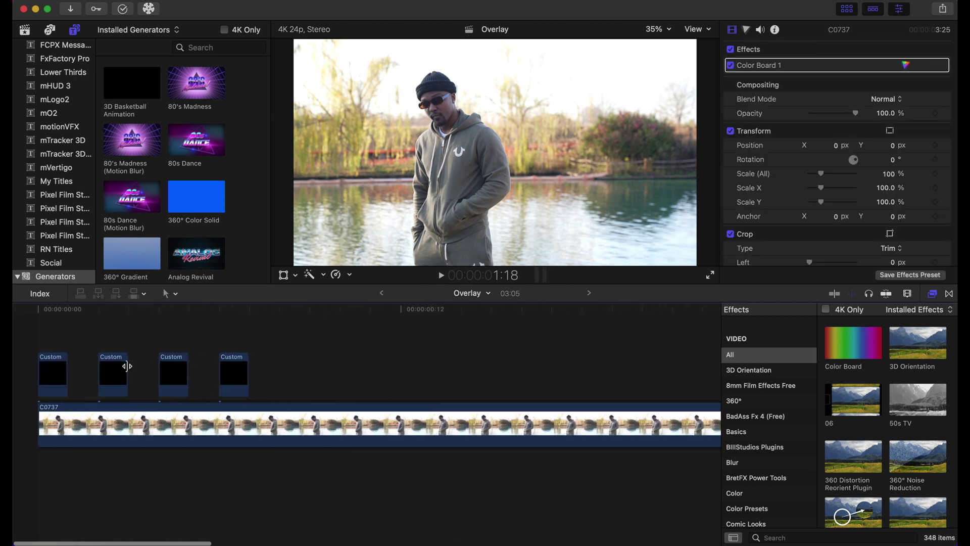
pyautogui.moveTo(44, 343); pyautogui.dragTo(242, 398)
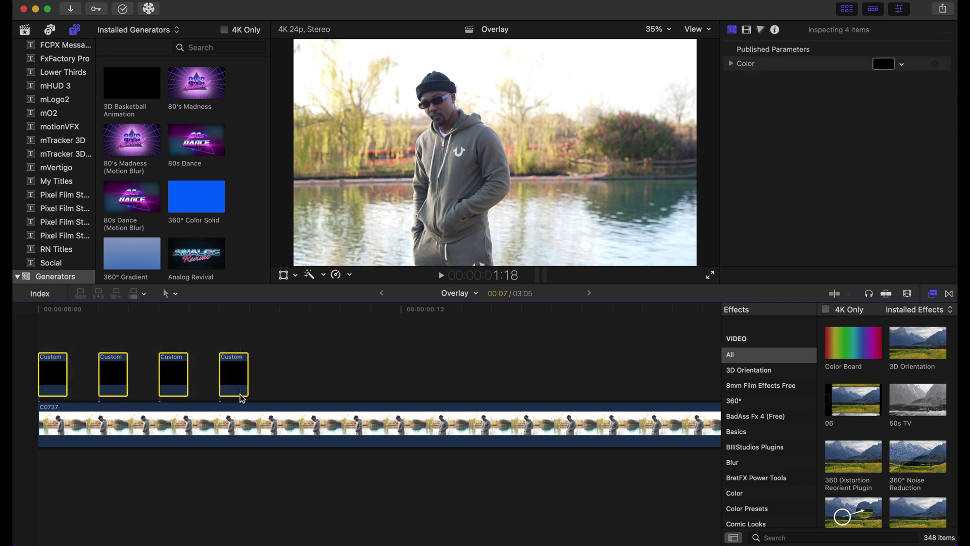
pyautogui.hscroll(5, 626, 379)
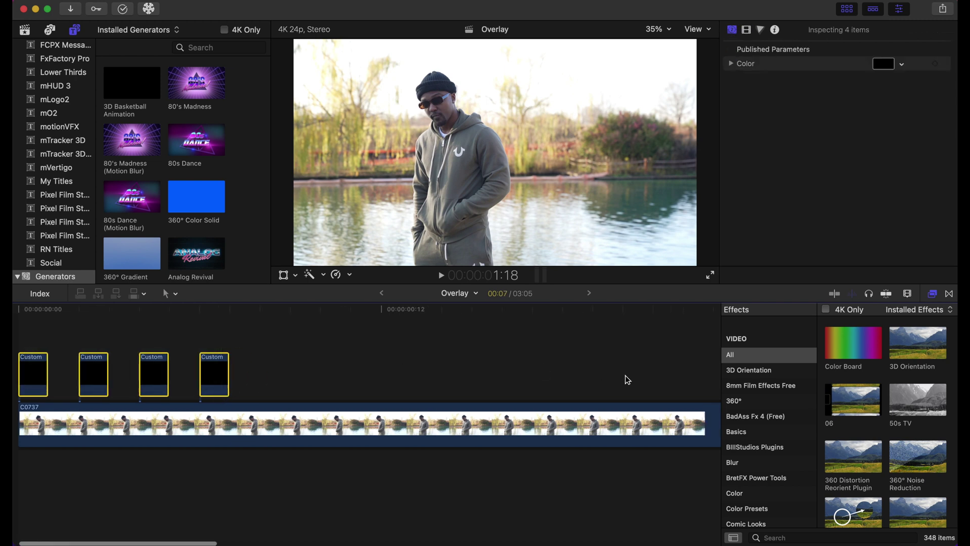
pyautogui.click(348, 353)
pyautogui.press('super+4')
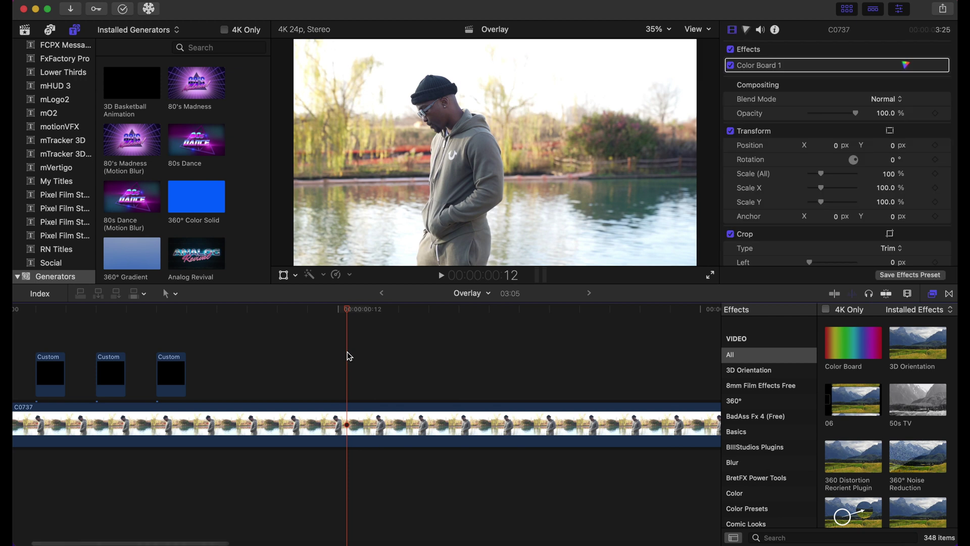
pyautogui.press('super+v')
pyautogui.hscroll(-5, 162, 424)
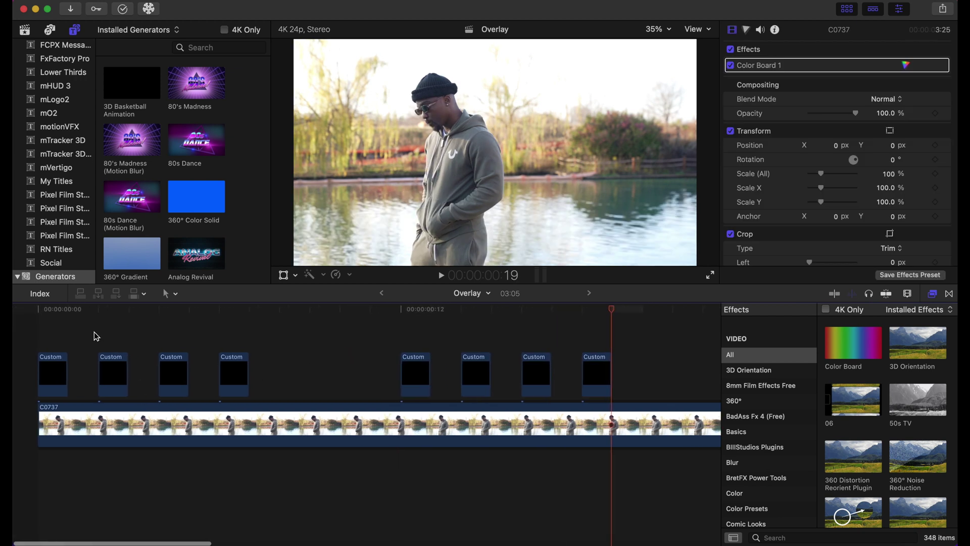
pyautogui.press('Home')
pyautogui.press('space')
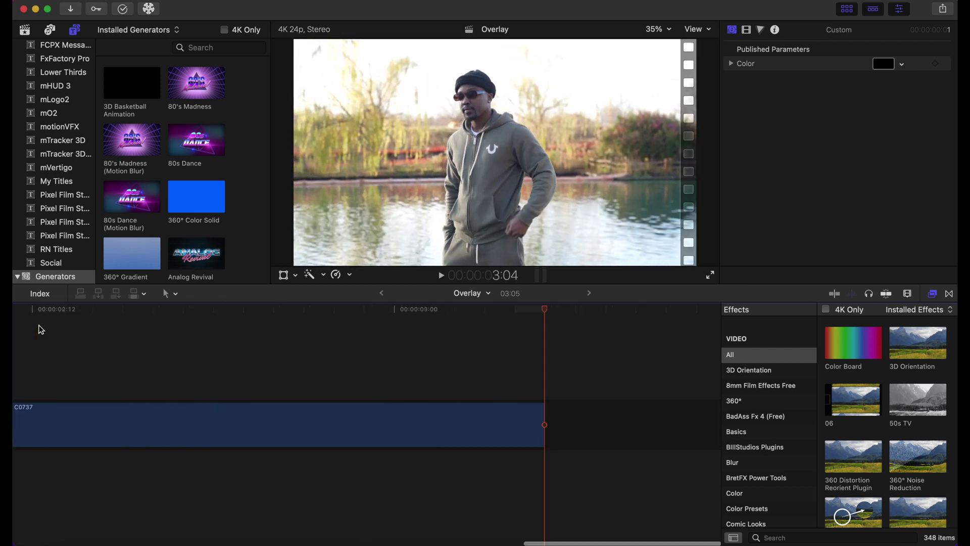
# - Scroll back to the timeline start and marquee-select the original four Custom flash clips
pyautogui.hscroll(-15, 301, 393)
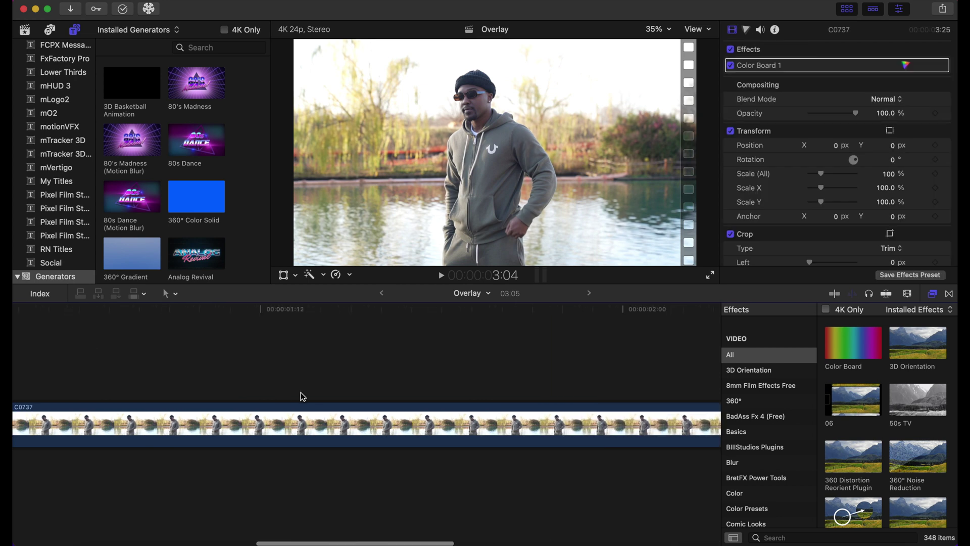
pyautogui.hscroll(-10, 301, 392)
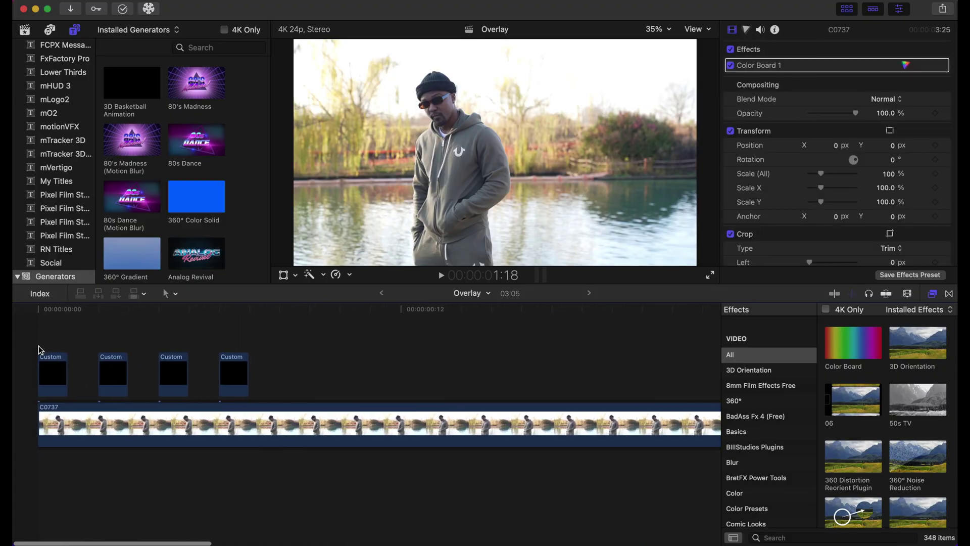
pyautogui.moveTo(44, 342); pyautogui.dragTo(243, 400)
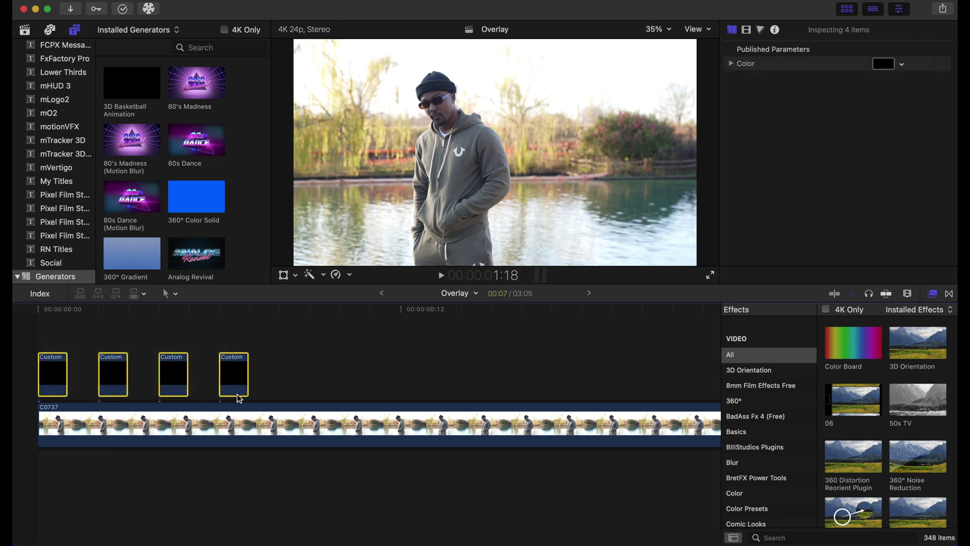
pyautogui.hscroll(3, 628, 380)
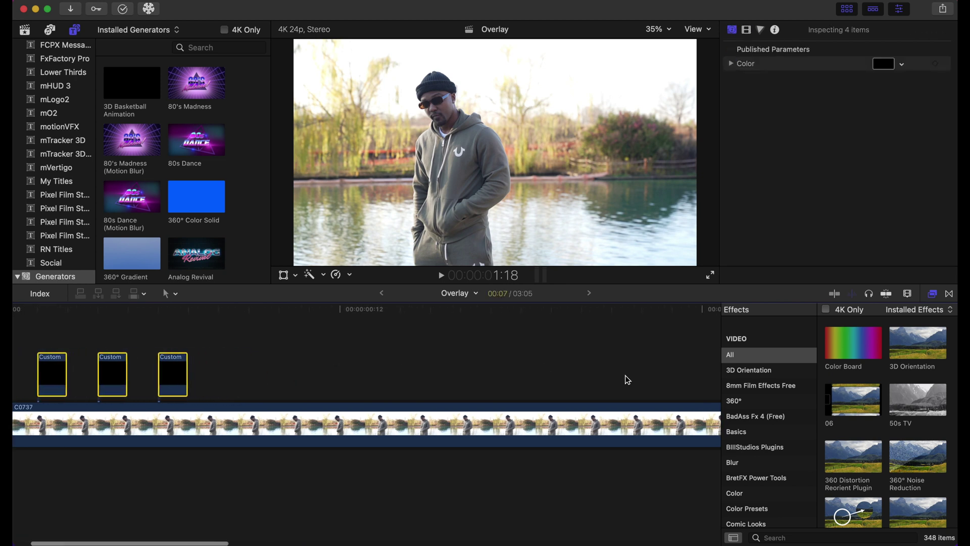